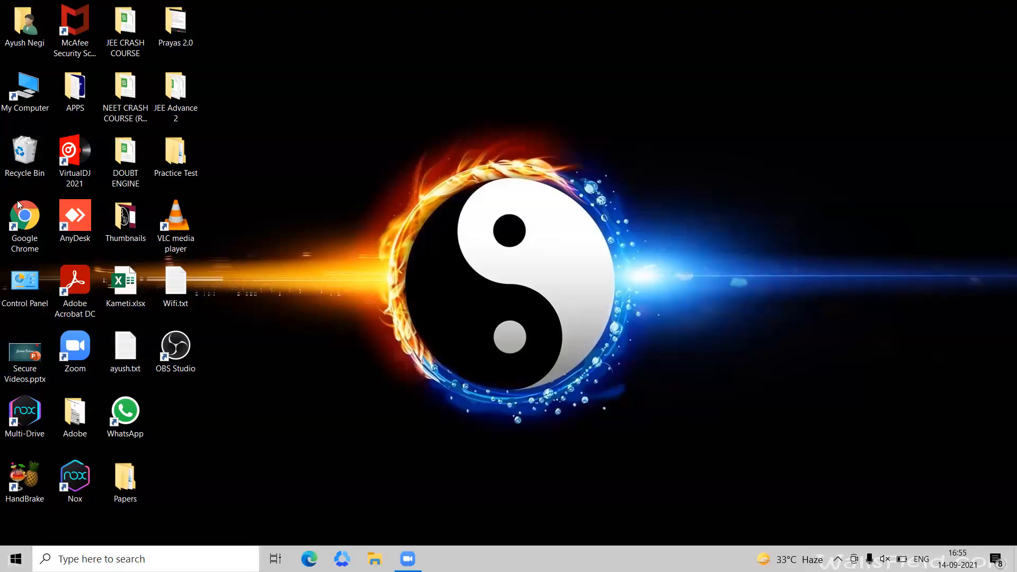
Open Google Chrome and go to wacom.com/download.
double_click(25, 217)
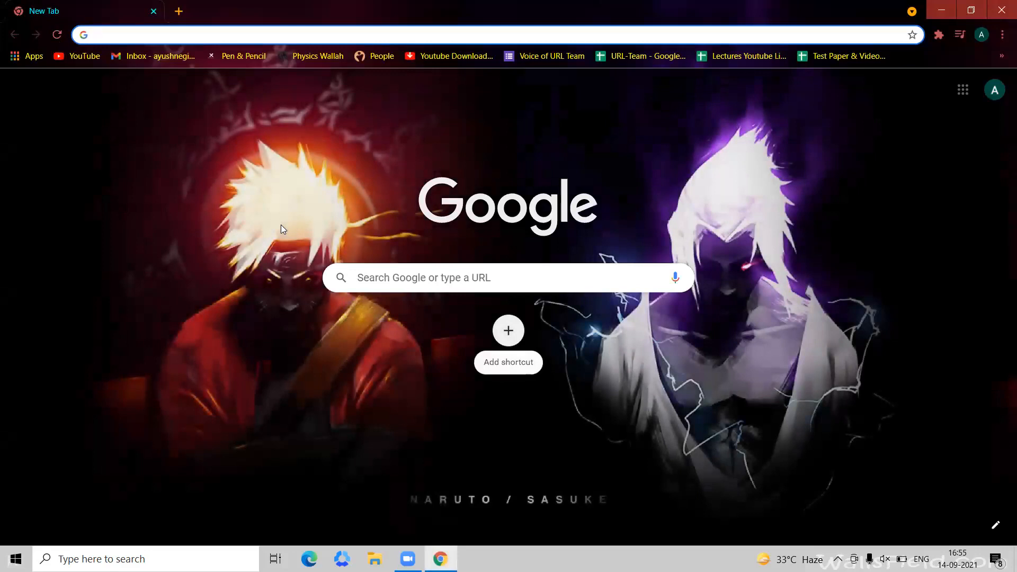
text(wac)
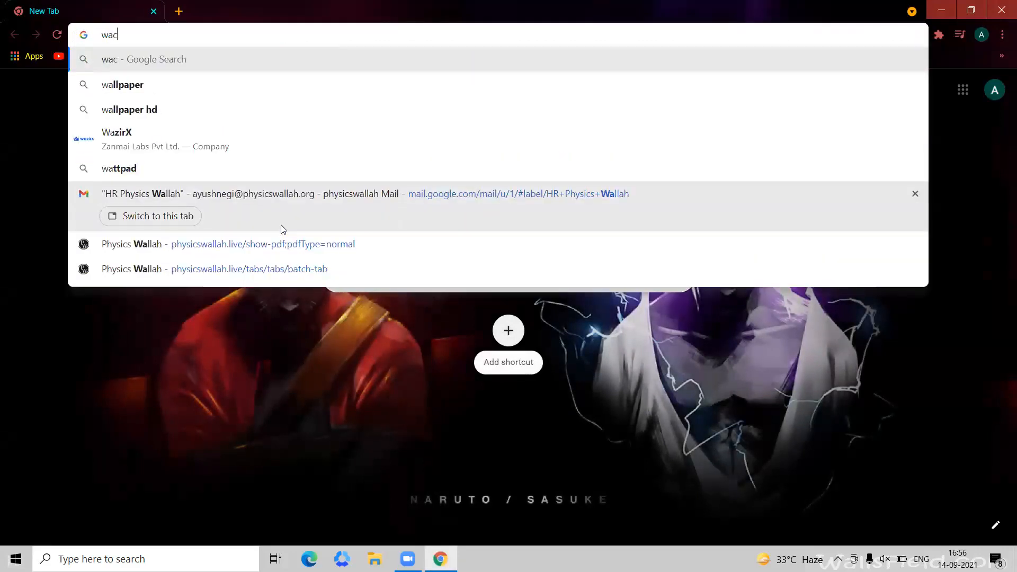
text(om.co)
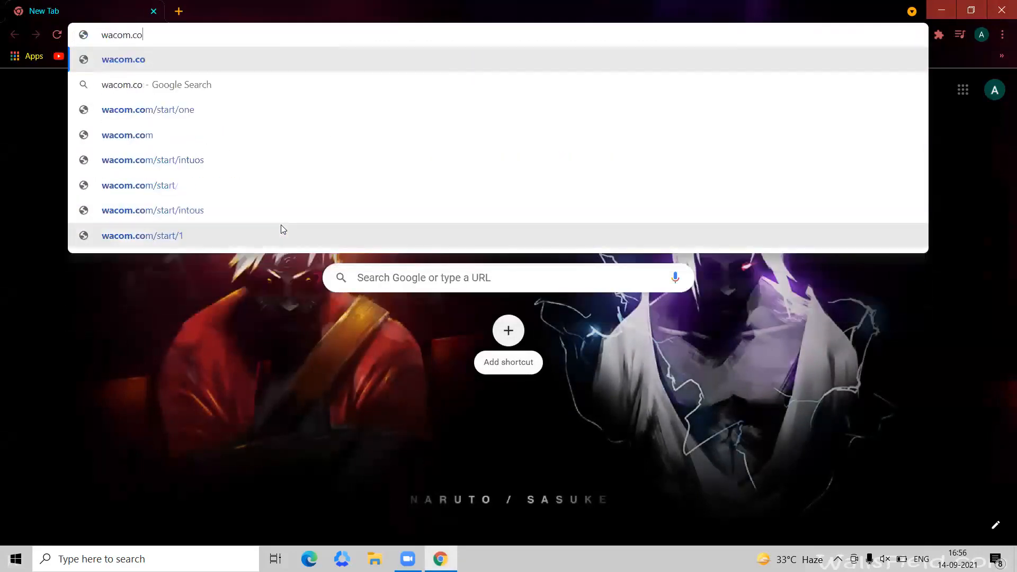
text(m/do)
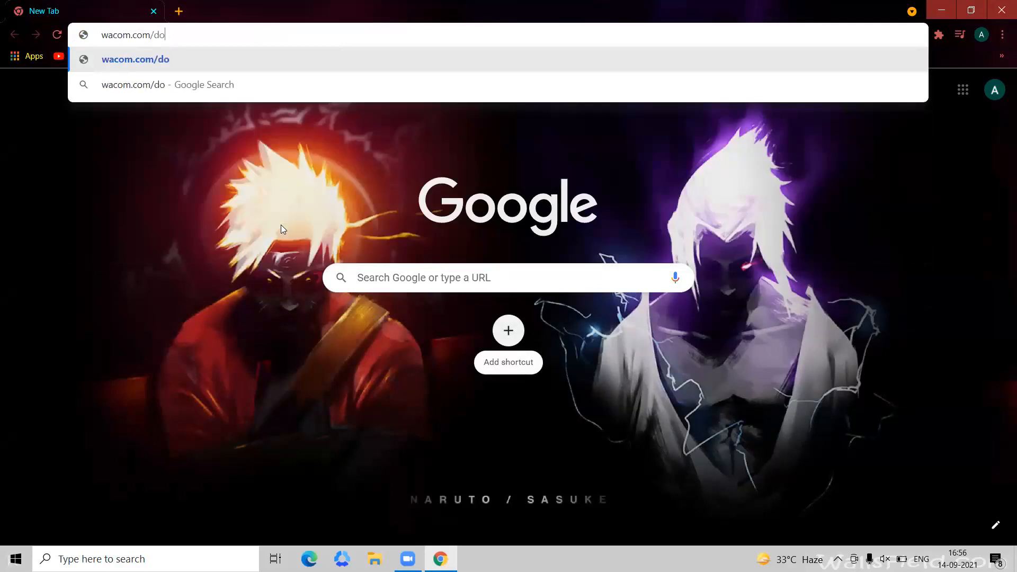
text(wnload)
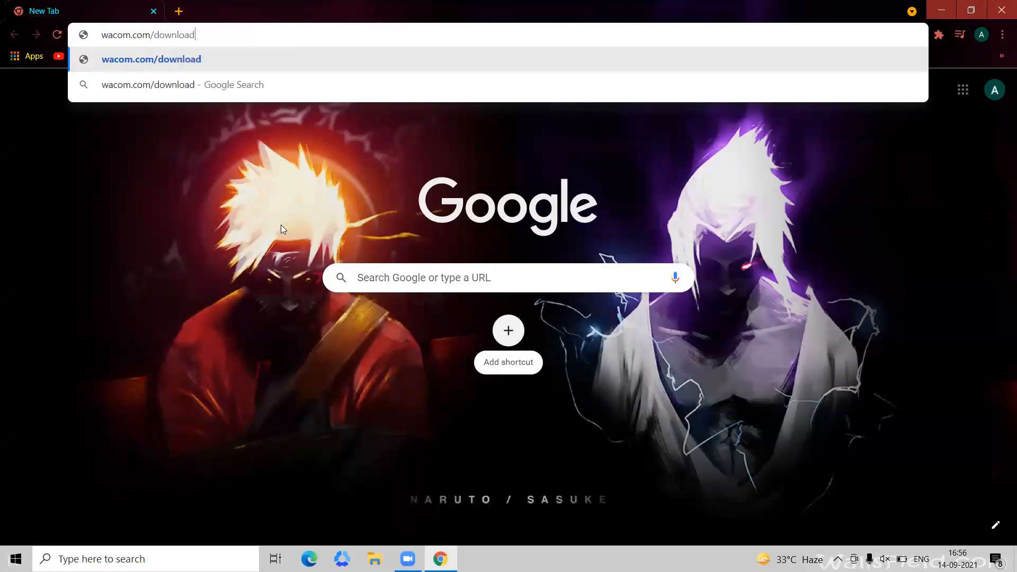
key(Return)
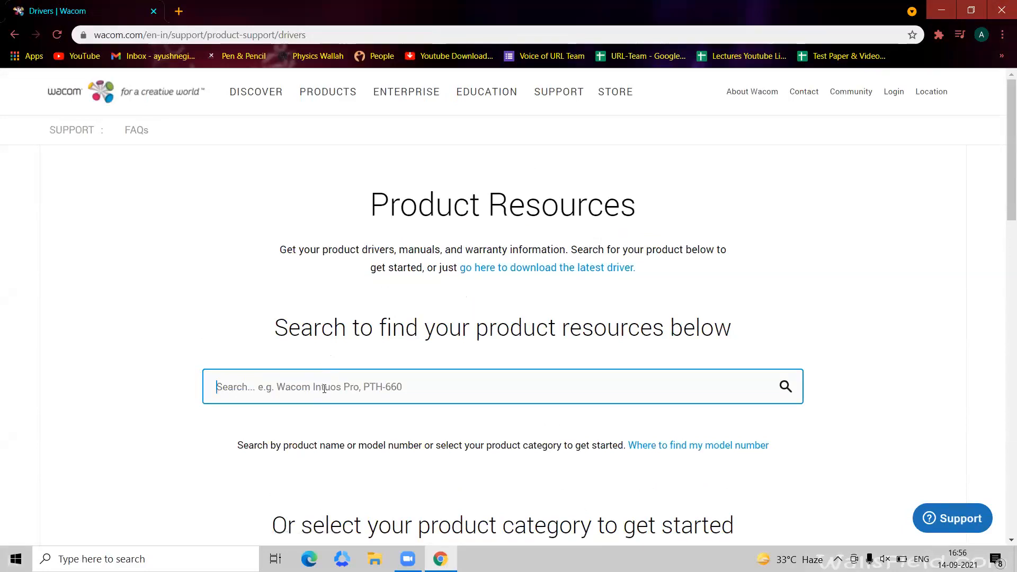
Search the product resources for wacom, choose One By Wacom (2017) CTL-672, CTL-472, and download its Windows driver.
text(wacom)
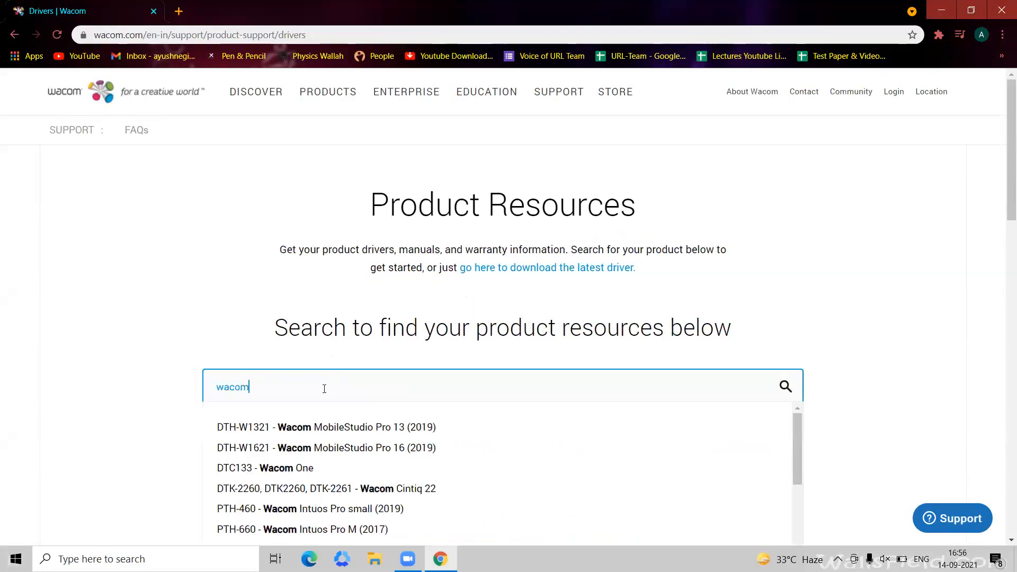
scroll(322, 474, down, 3)
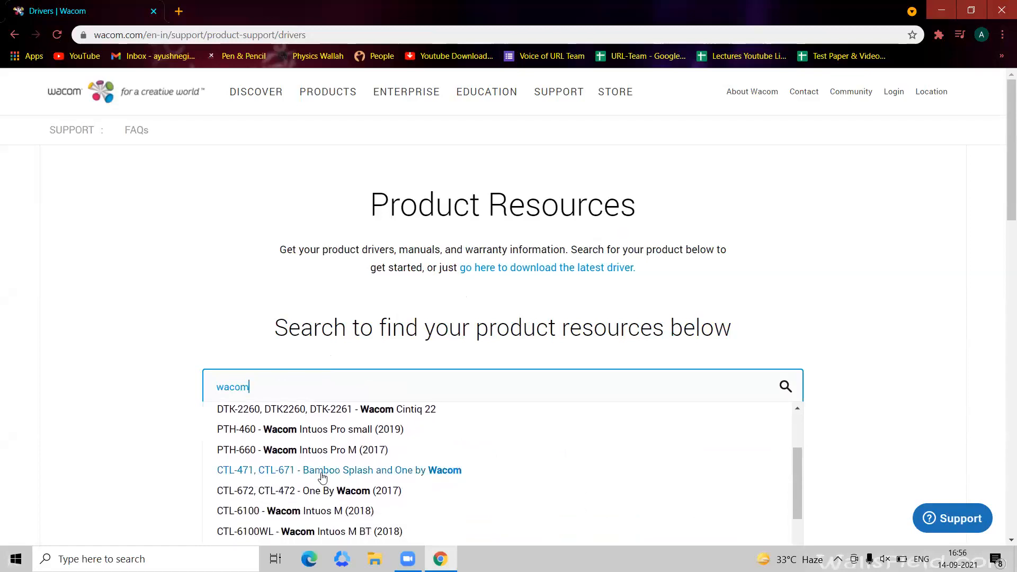
click(236, 493)
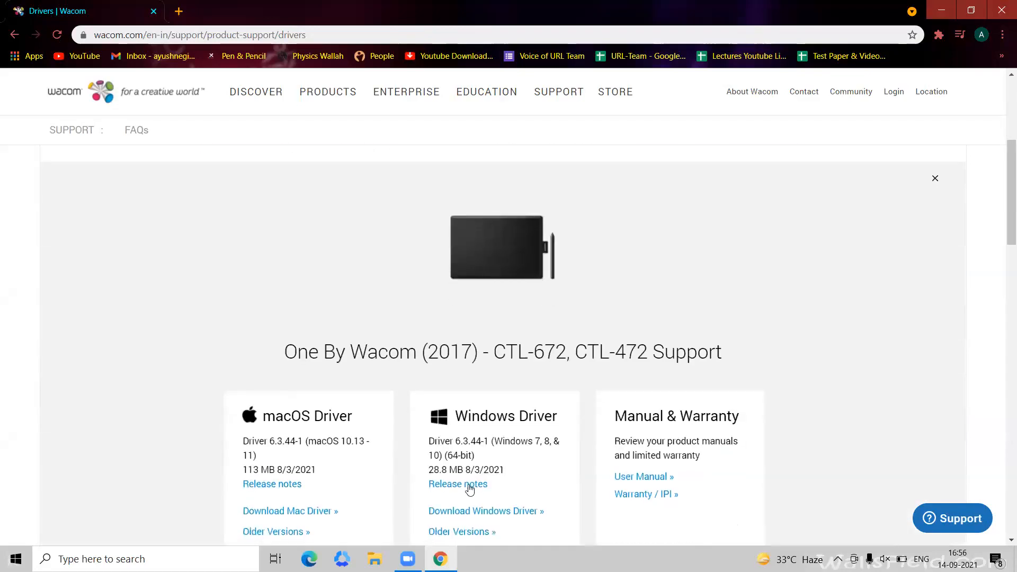
click(455, 510)
click(513, 373)
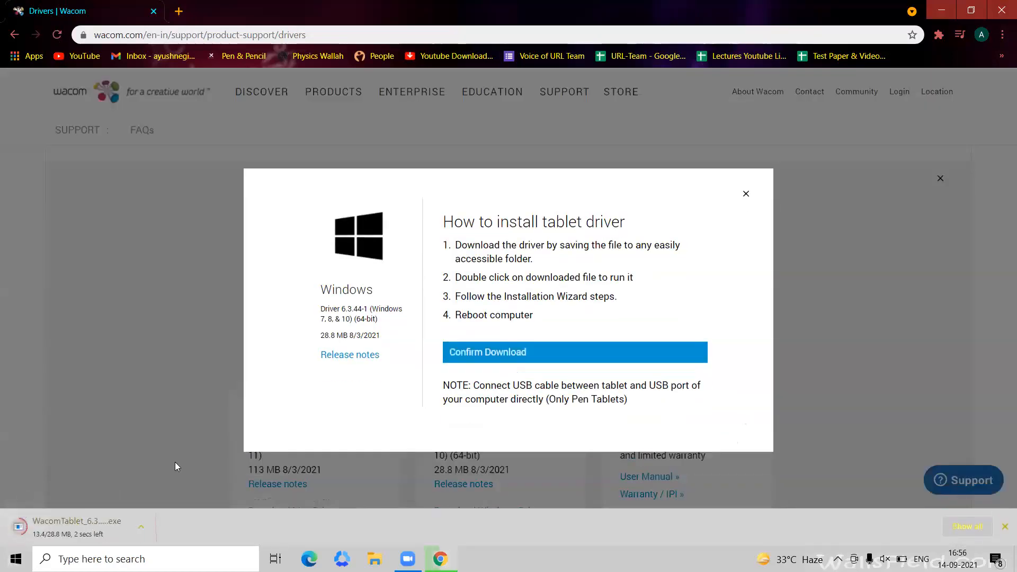
Install the downloaded Wacom tablet driver, accepting the license agreement, closing the browser and postponing the restart.
click(81, 521)
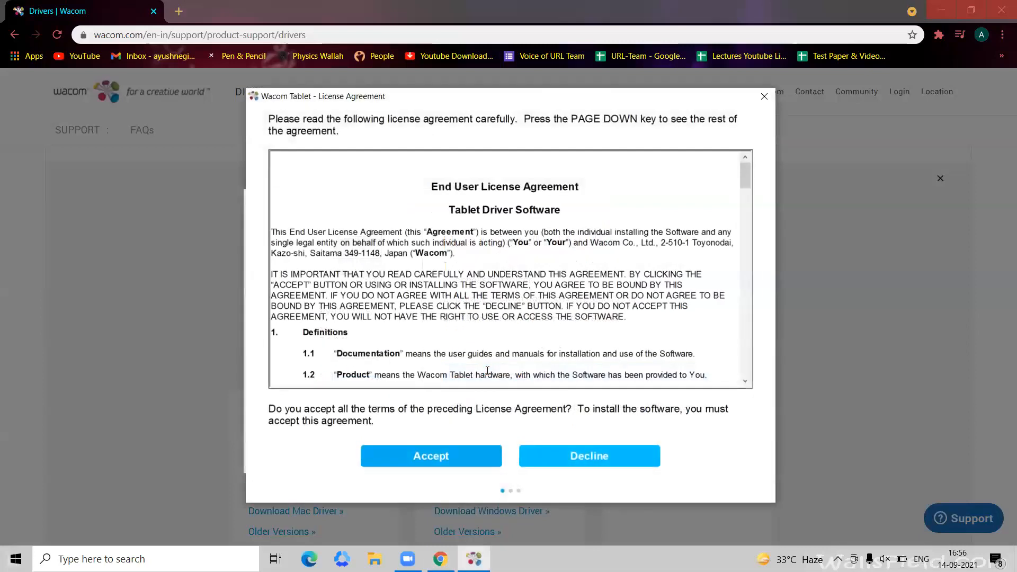
click(432, 458)
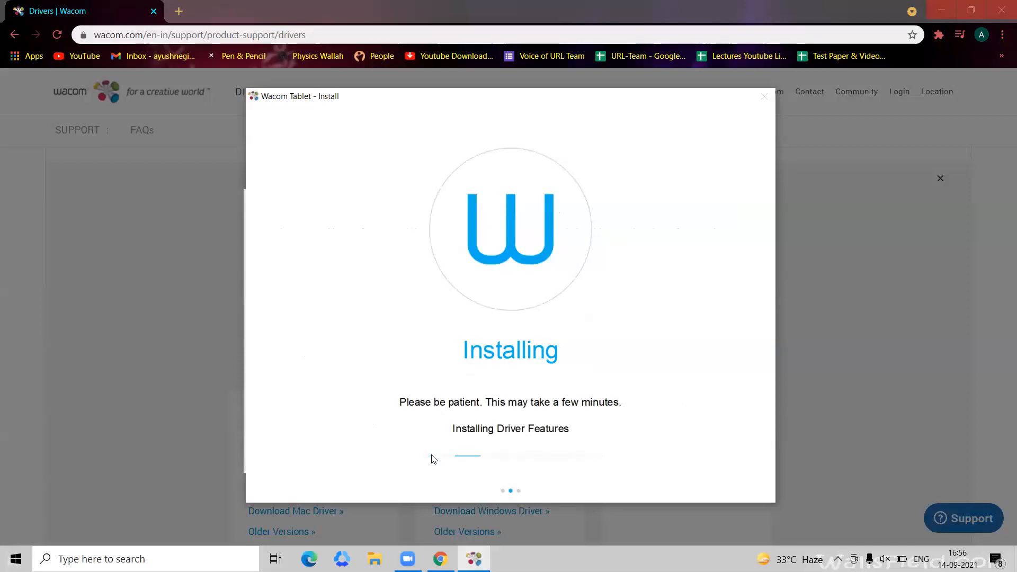
click(1002, 10)
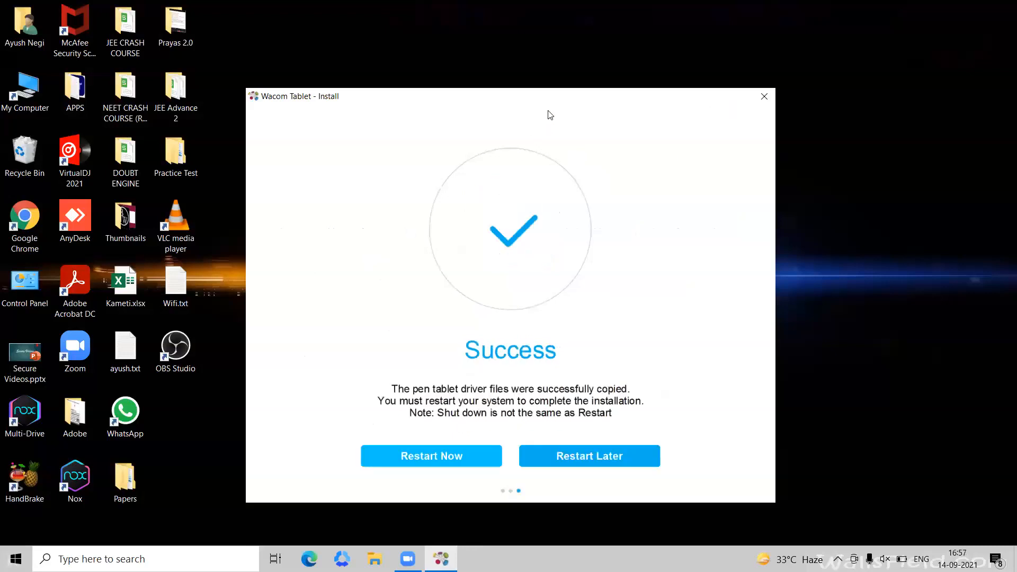
click(551, 455)
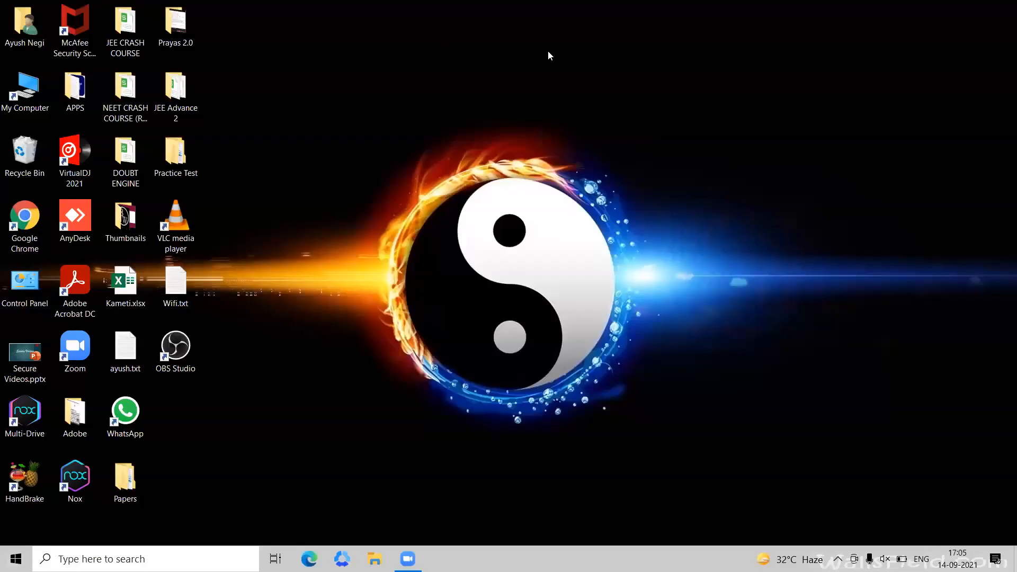
Set the Windows display resolution to 800 × 600 and minimize the Settings window.
right_click(565, 86)
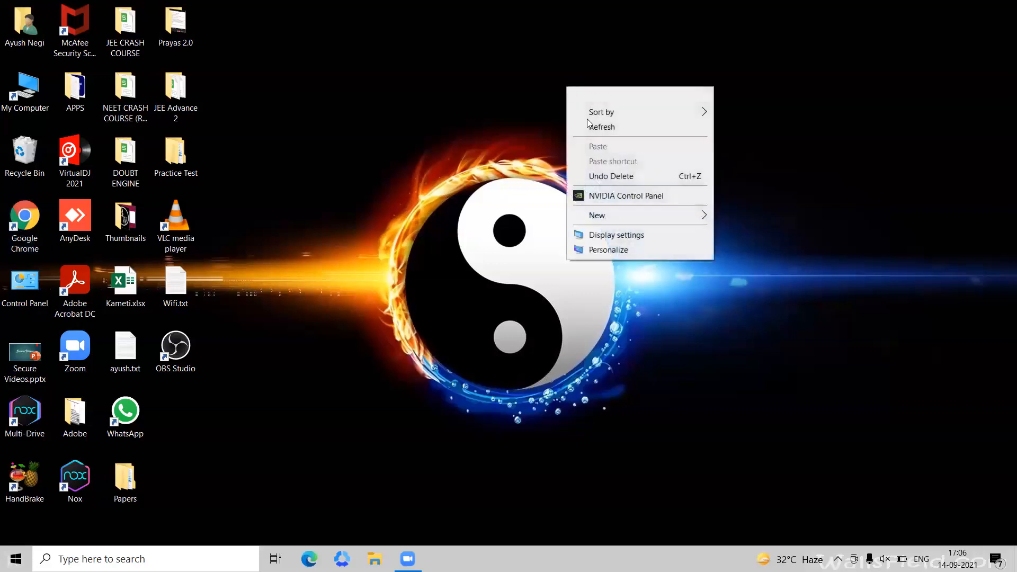
click(582, 234)
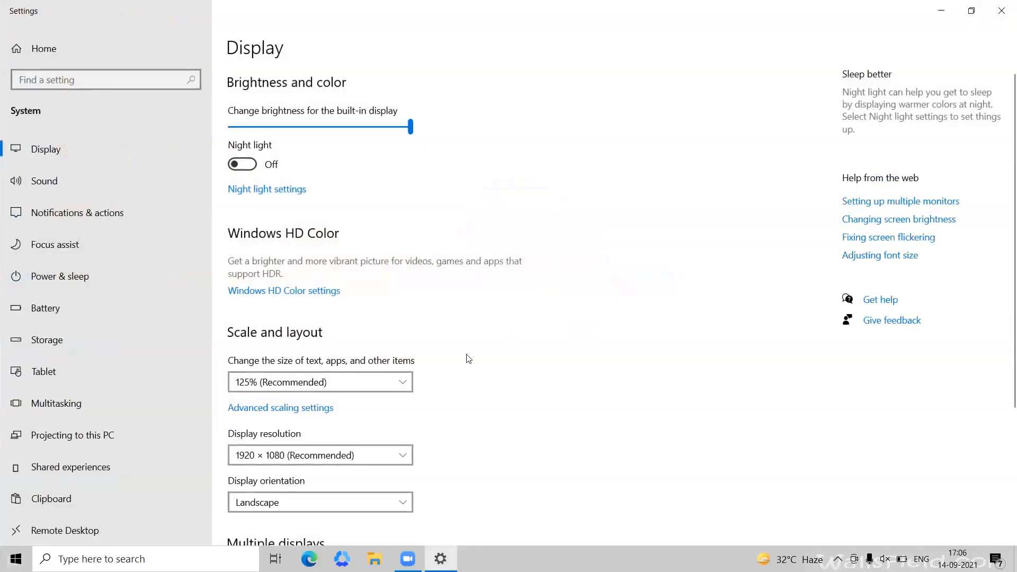
click(305, 454)
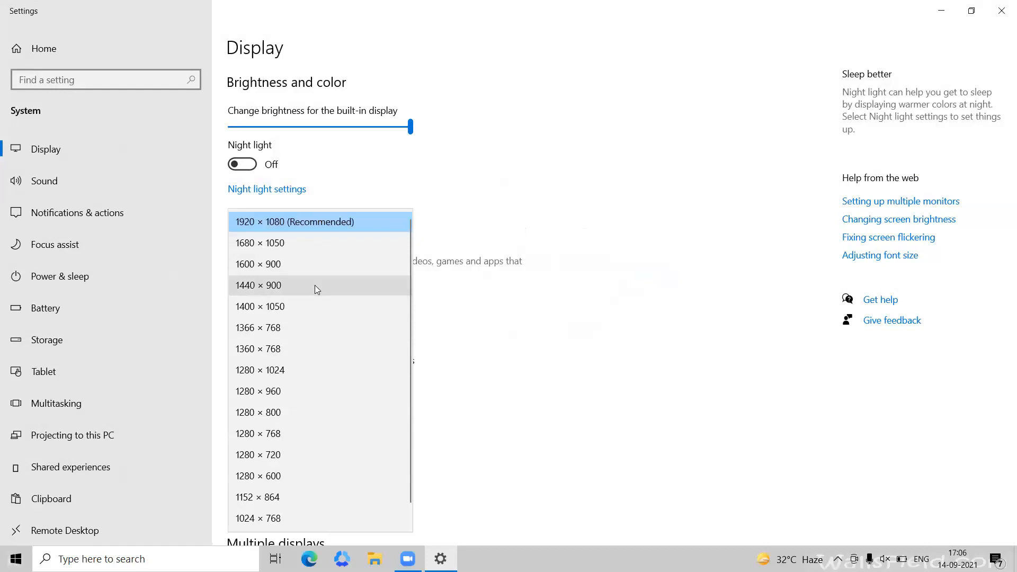
scroll(288, 402, down, 1)
click(249, 518)
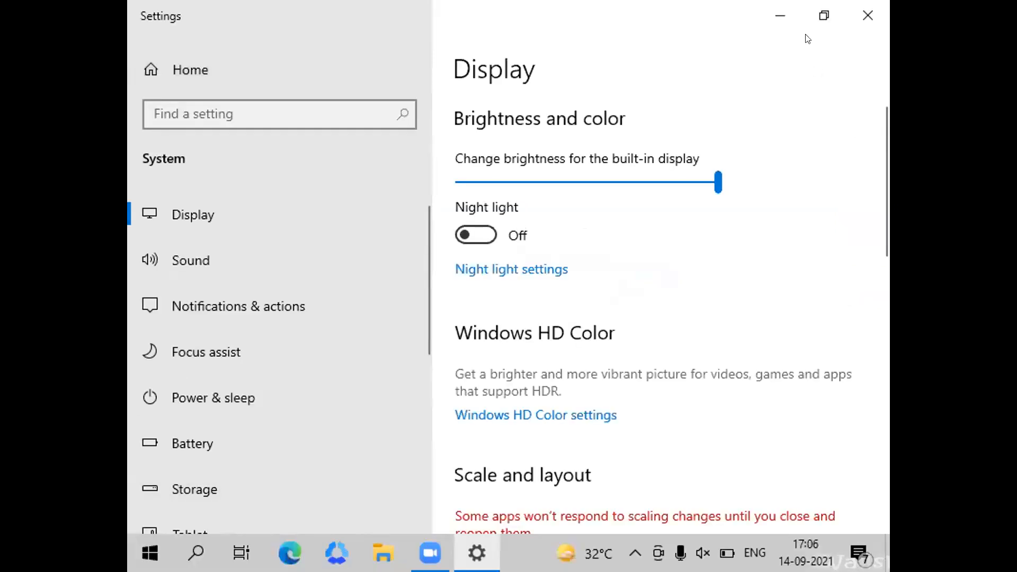
click(779, 14)
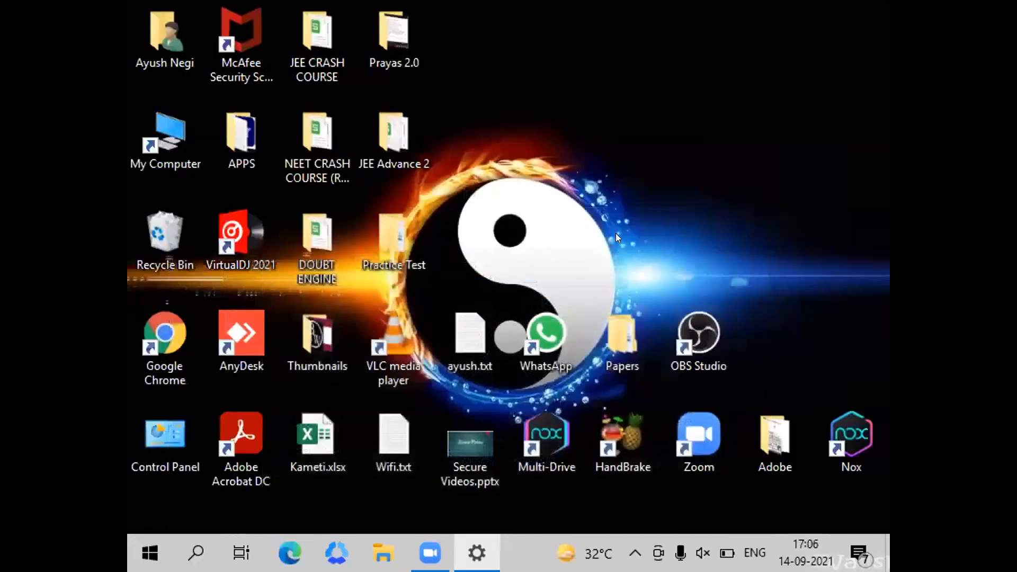
Launch OBS Studio and start the Auto-Configuration Wizard with the usage optimized just for recording.
double_click(707, 351)
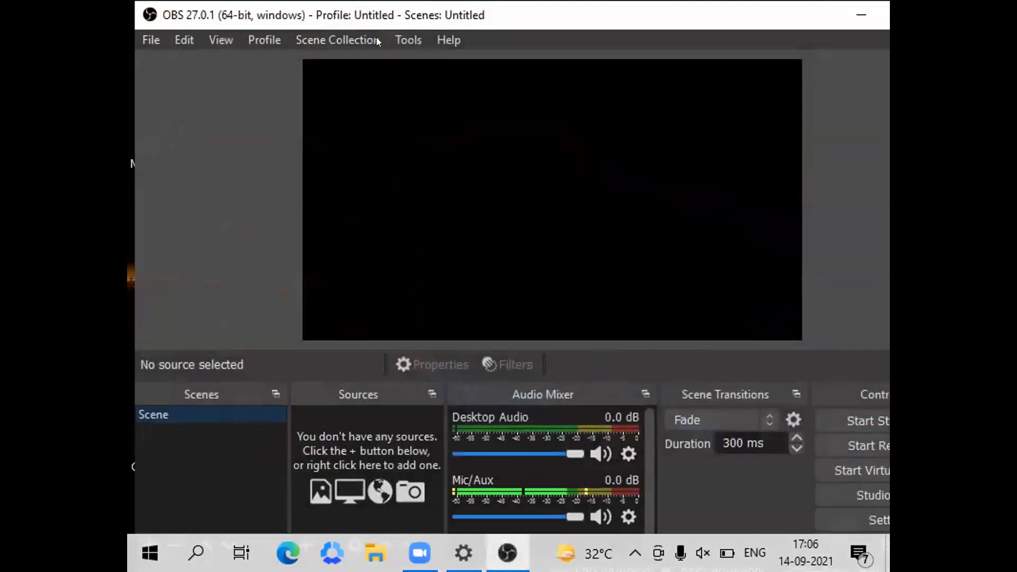
click(405, 40)
click(419, 62)
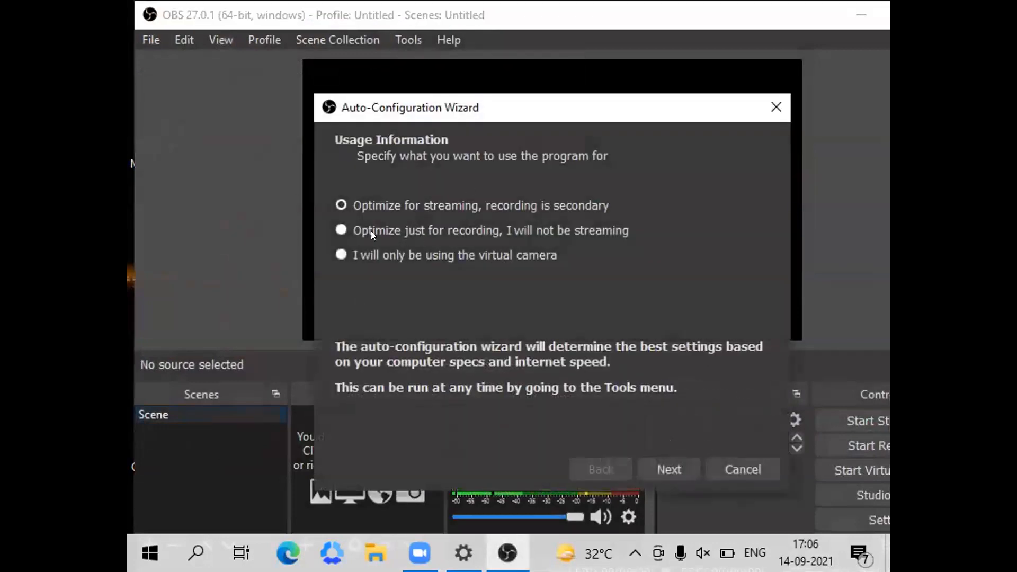
click(341, 230)
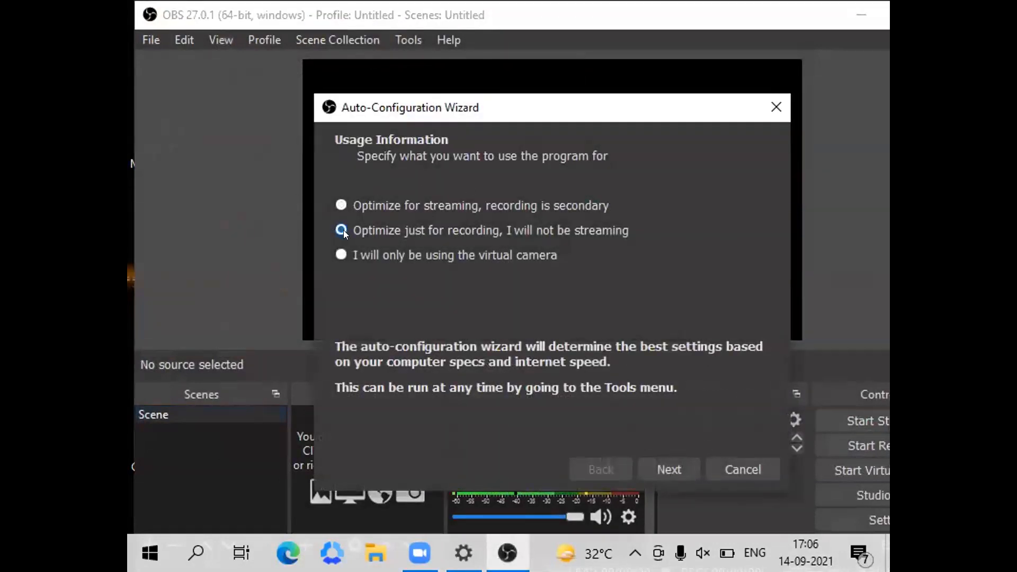
click(678, 461)
Set the wizard's base canvas resolution to 1280x720 and the FPS to 30, and apply the resulting settings.
click(513, 206)
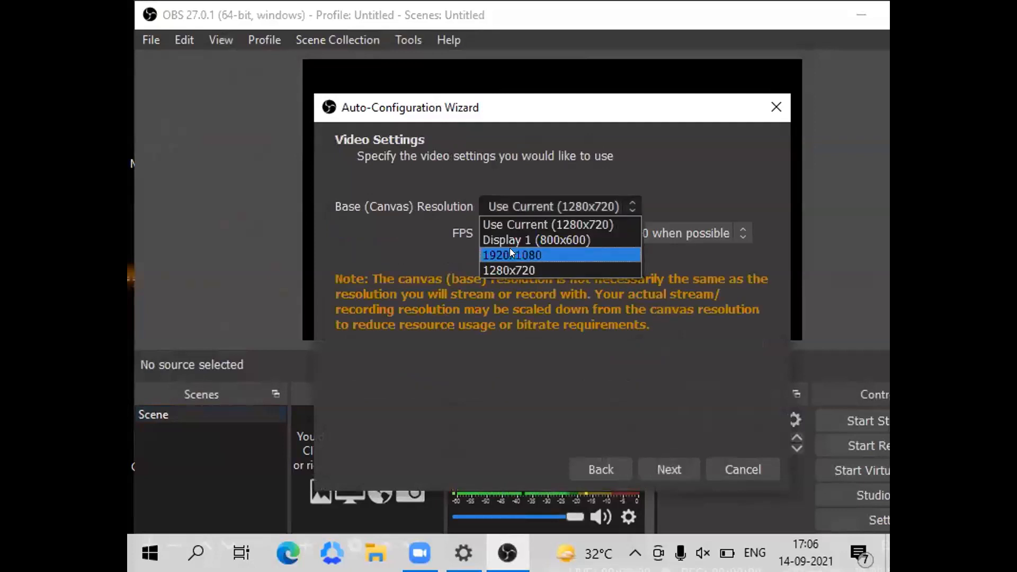
click(507, 263)
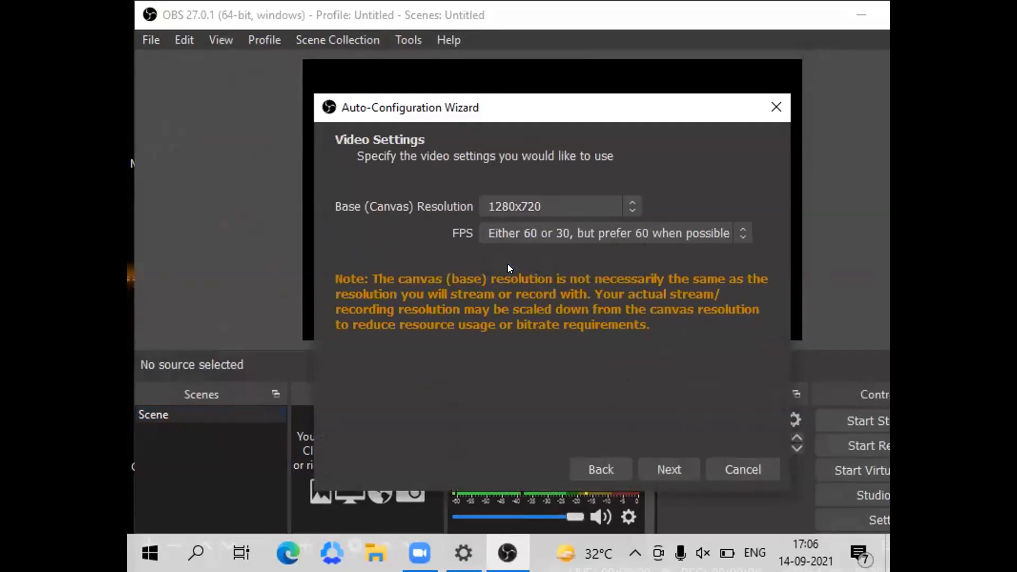
click(543, 232)
click(494, 294)
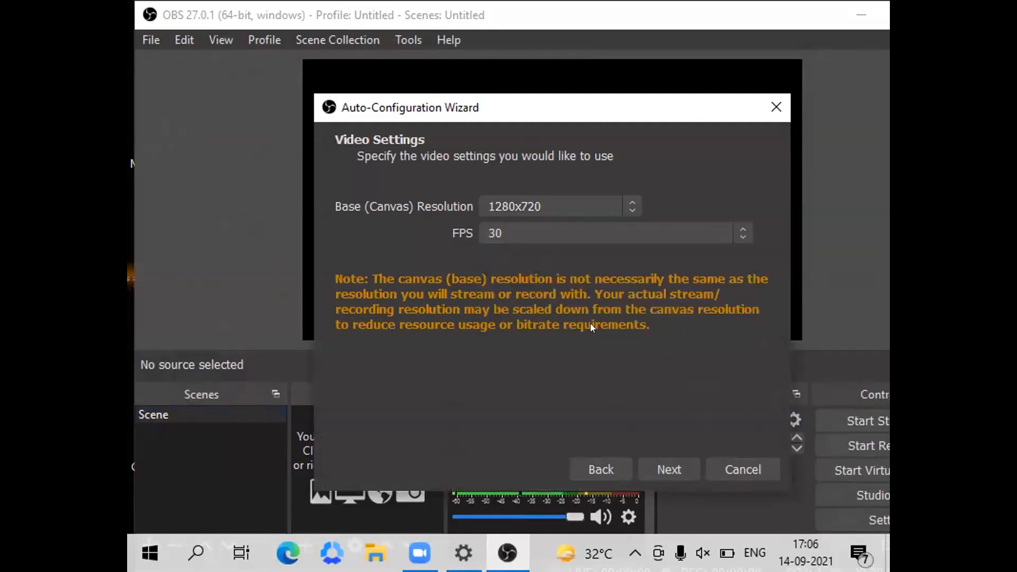
click(663, 466)
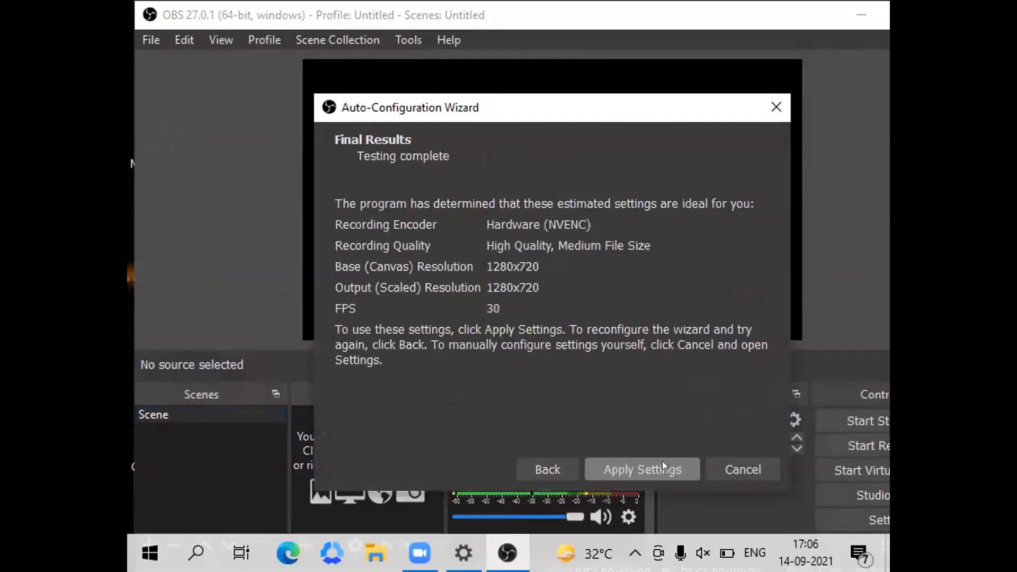
click(663, 466)
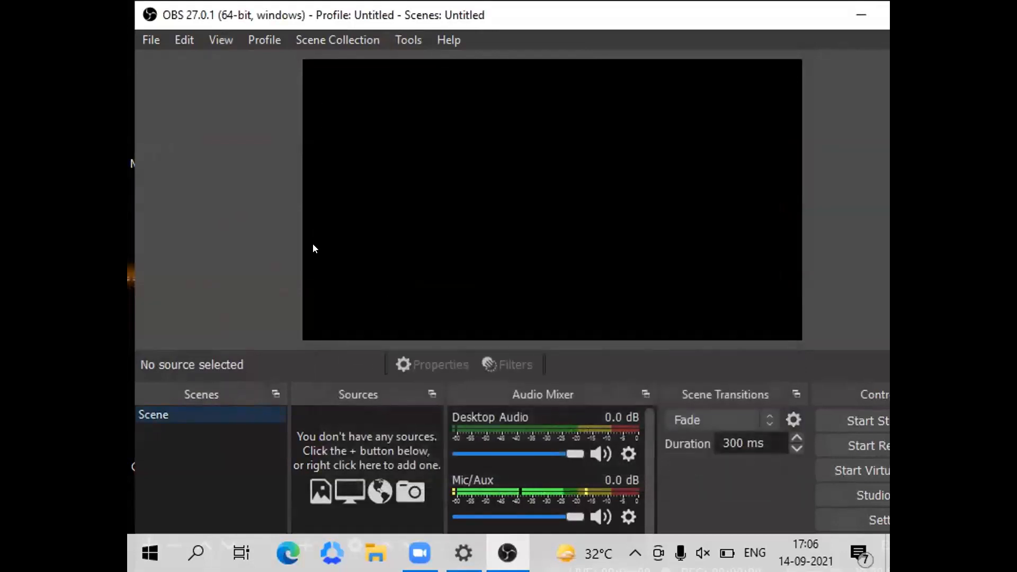
Mute Desktop Audio and Mic/Aux, hide both from the audio mixer, and maximize the OBS window.
click(601, 448)
click(601, 515)
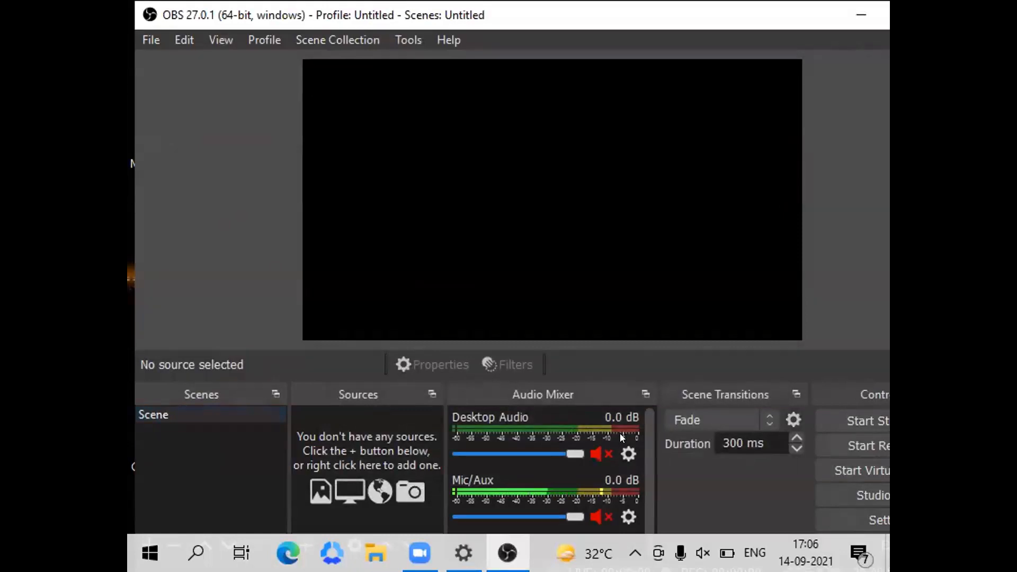
right_click(618, 445)
click(659, 265)
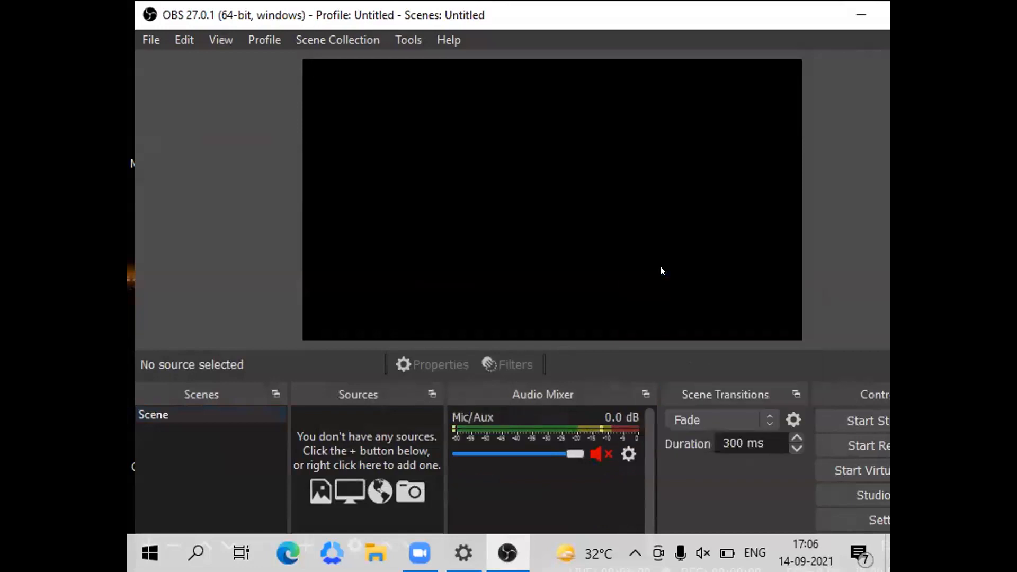
right_click(631, 446)
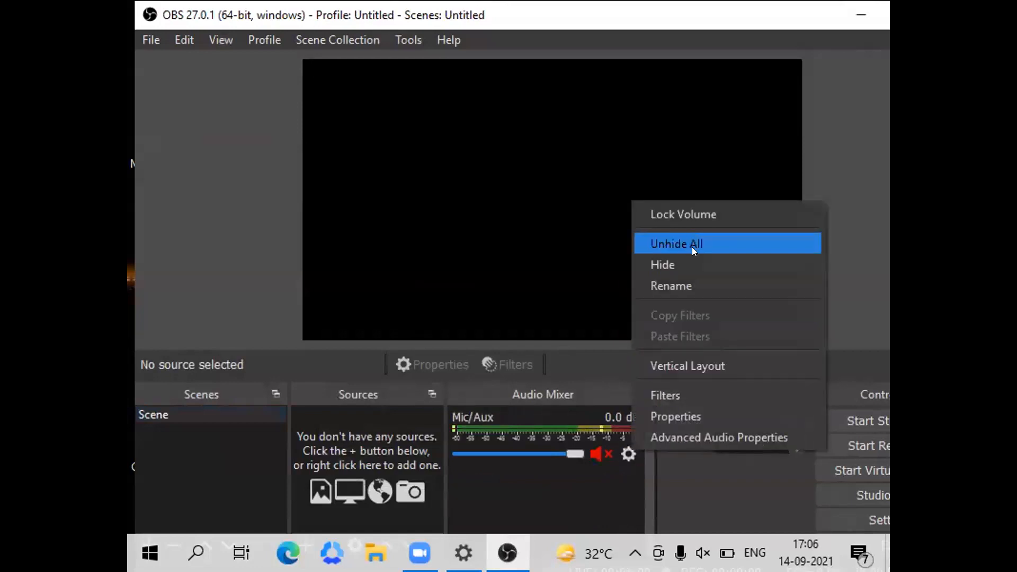
click(680, 262)
double_click(665, 33)
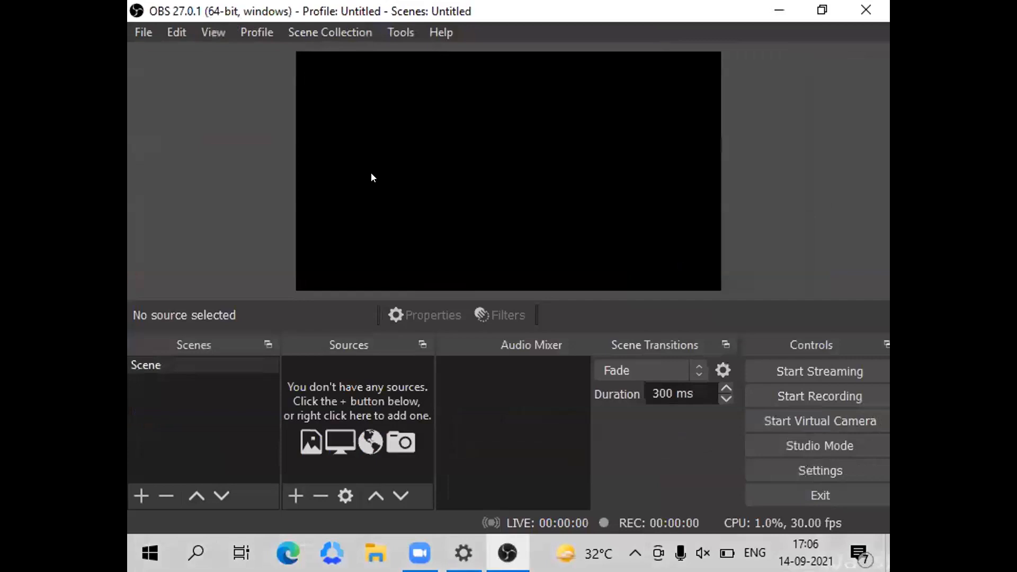
In the OBS output settings, set the recording format to mp4 and the recording quality to High Quality, Medium File Size.
click(134, 34)
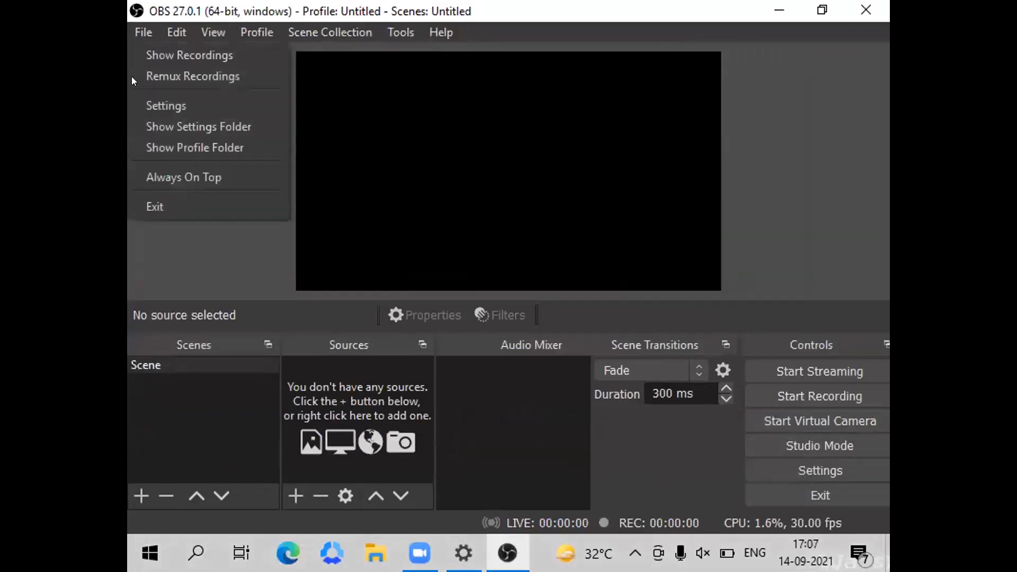
click(130, 107)
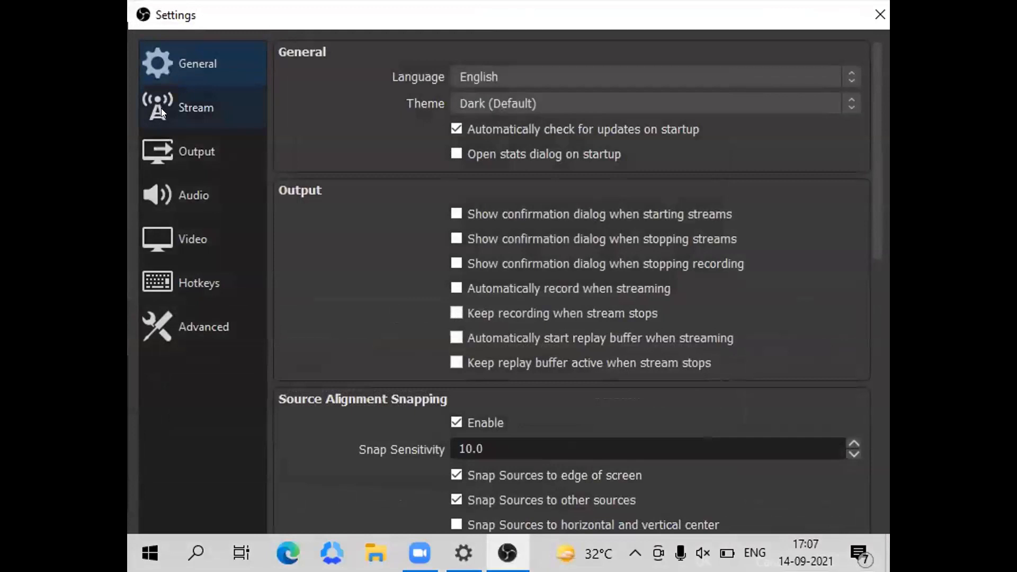
click(174, 112)
click(163, 138)
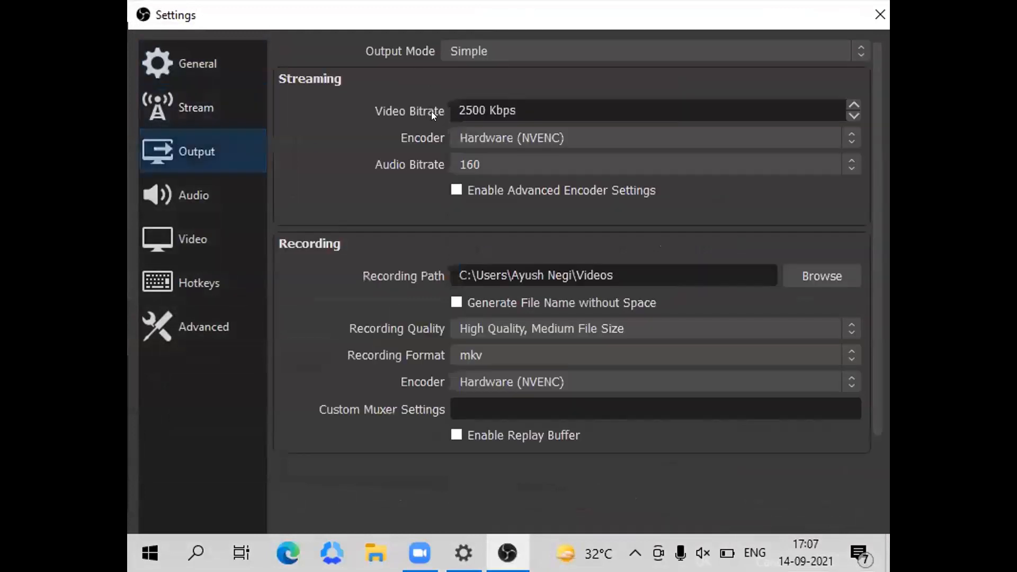
click(454, 353)
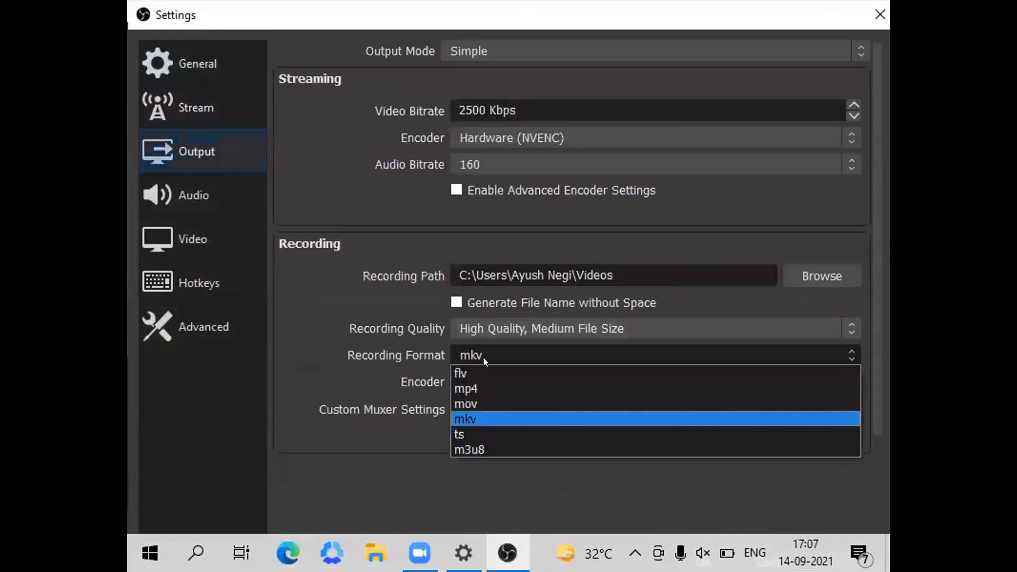
click(465, 387)
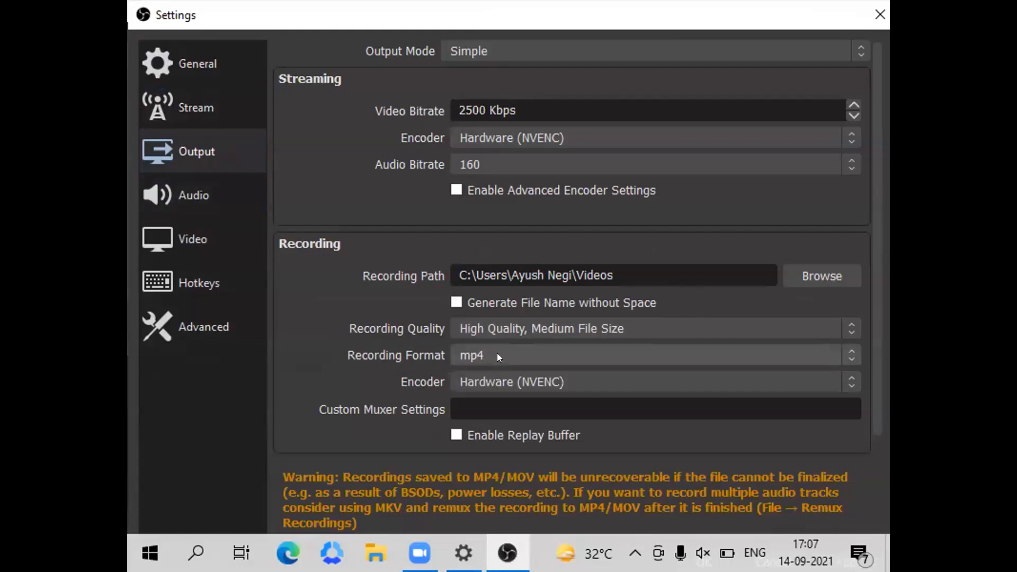
click(453, 329)
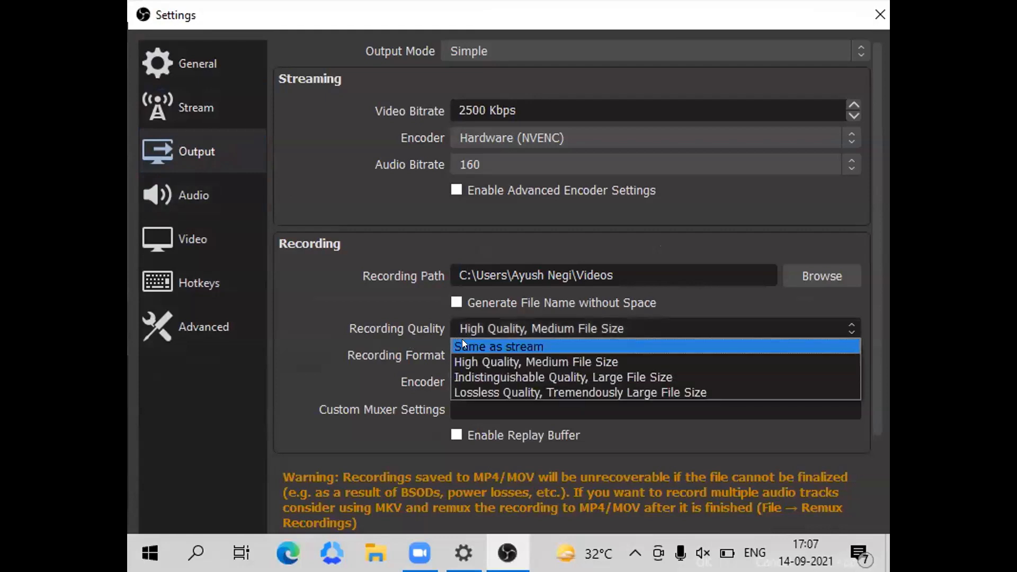
click(517, 361)
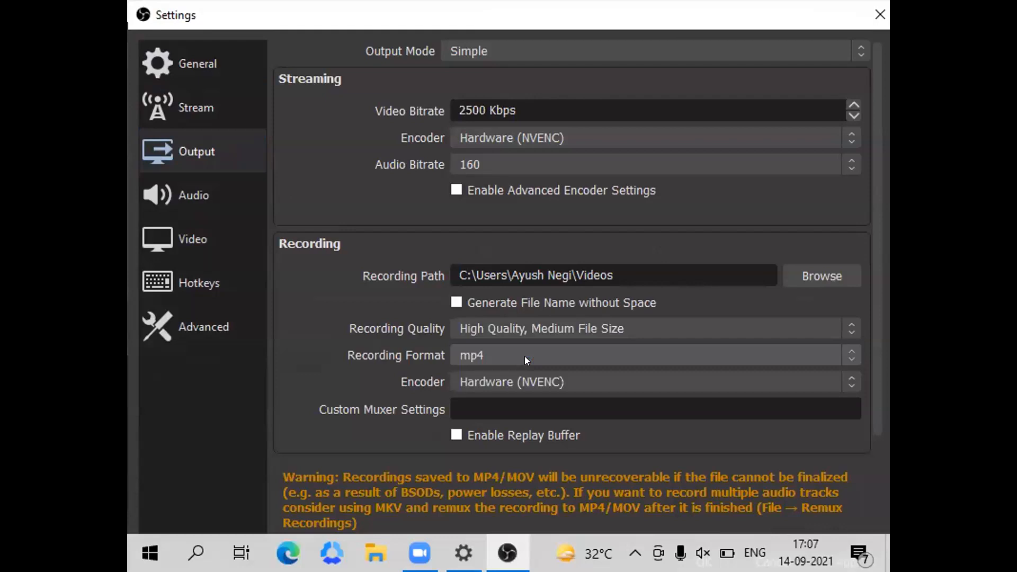
Assign the hotkey A to Start Recording and S to Stop Recording.
click(192, 280)
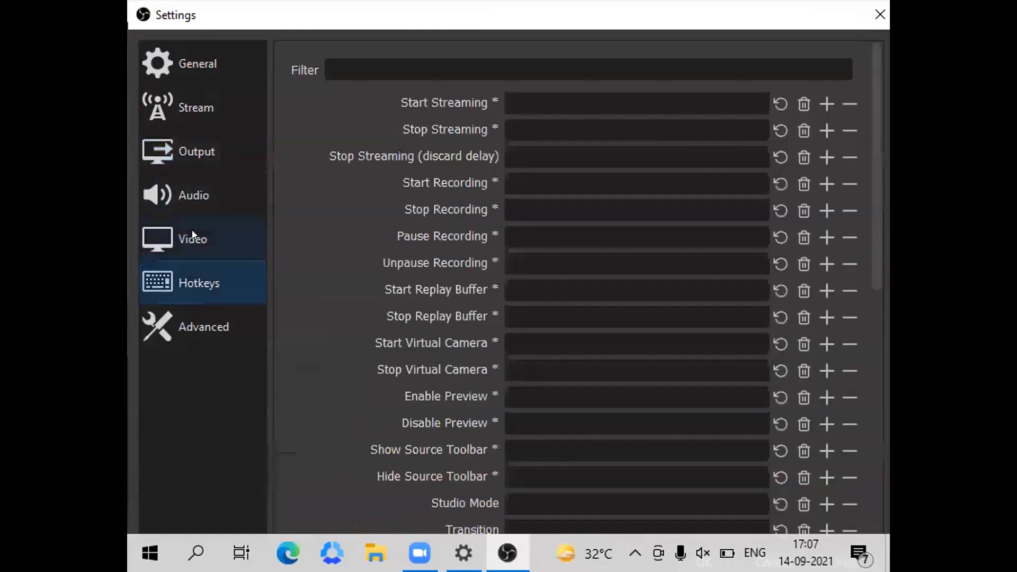
click(191, 241)
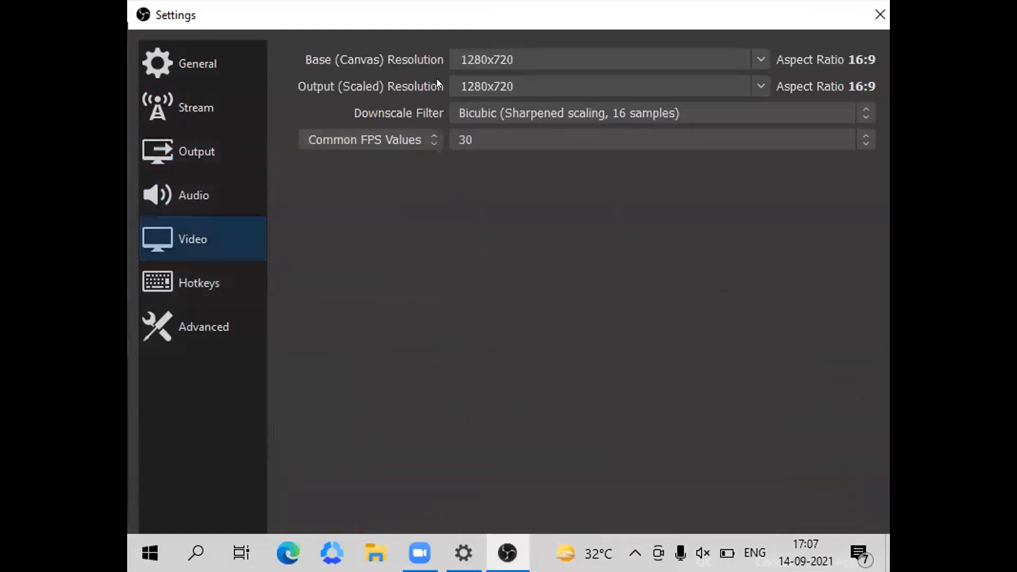
click(204, 289)
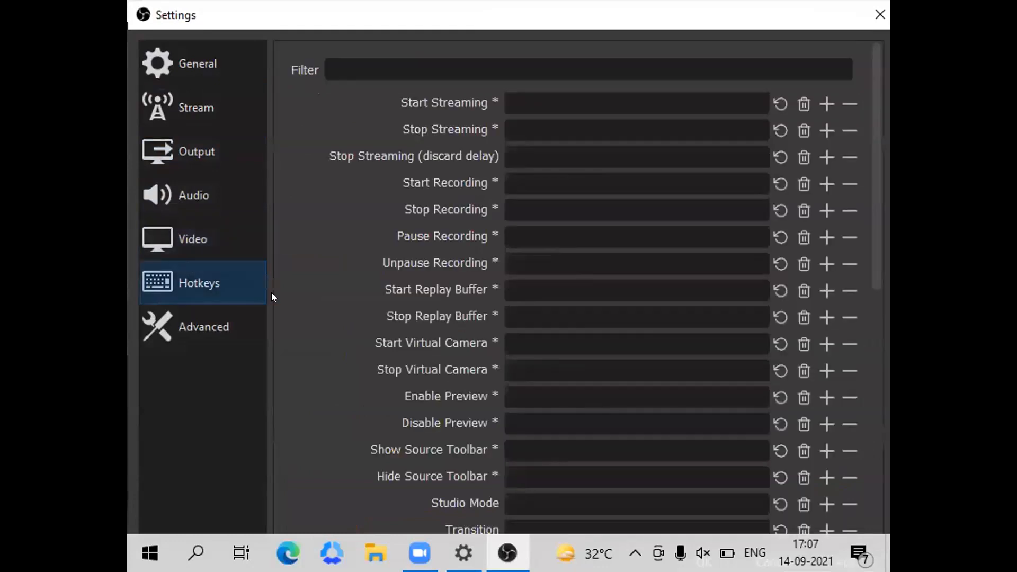
click(524, 177)
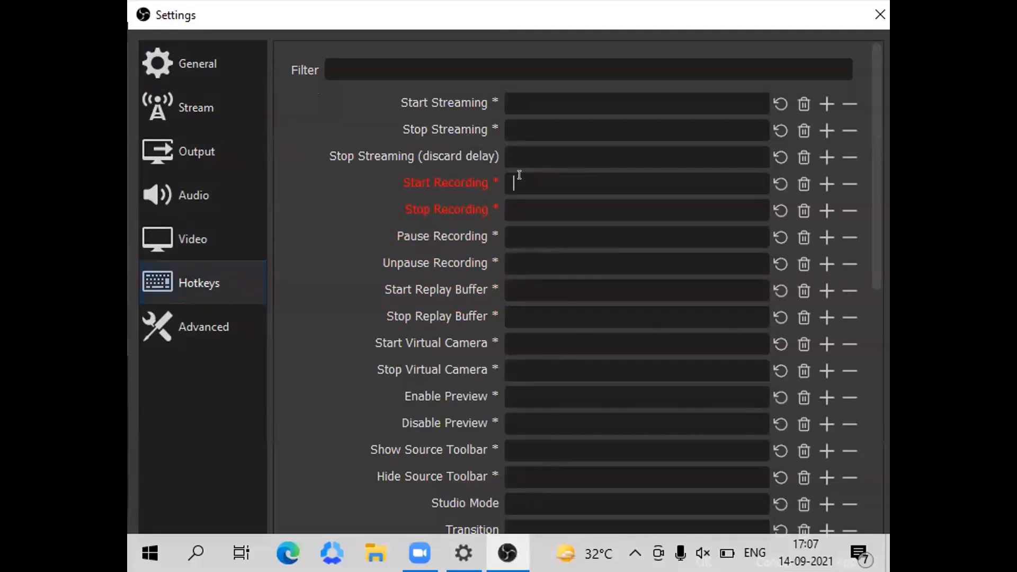
click(520, 176)
key(a)
click(504, 206)
key(s)
Assign the hotkey P to Pause Recording and U to Unpause Recording, and save the settings changes.
click(514, 225)
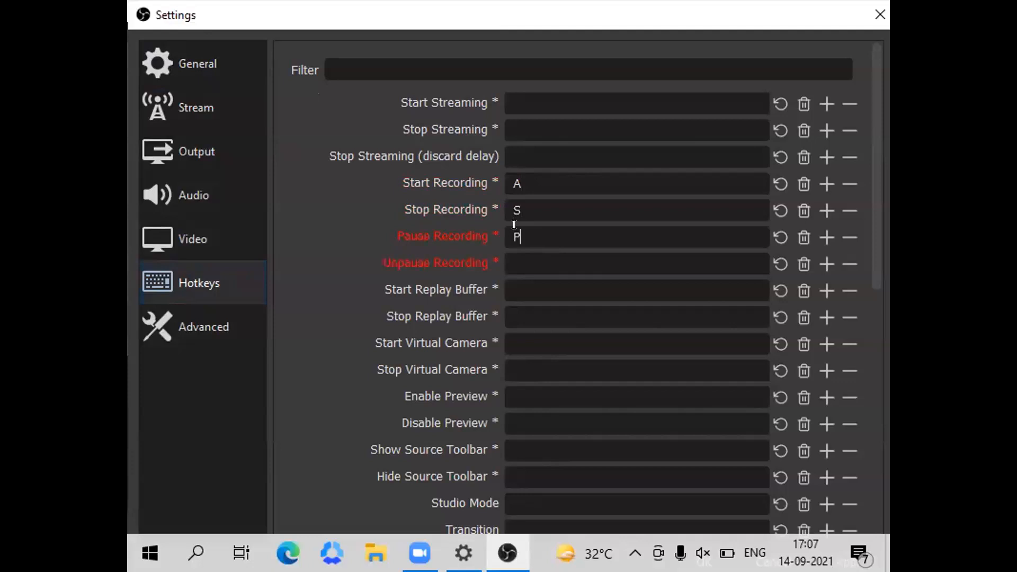
click(506, 256)
key(u)
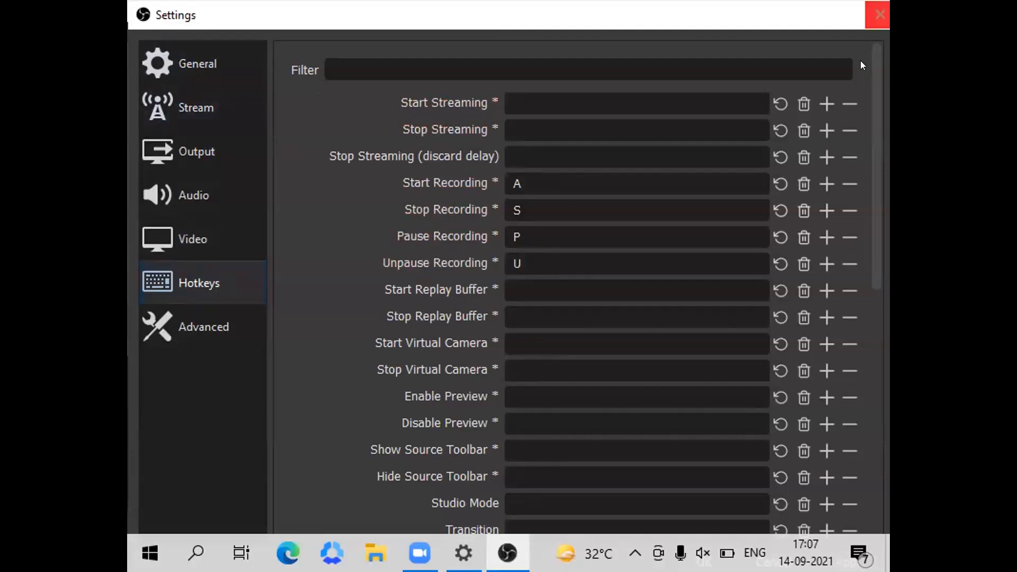
click(880, 14)
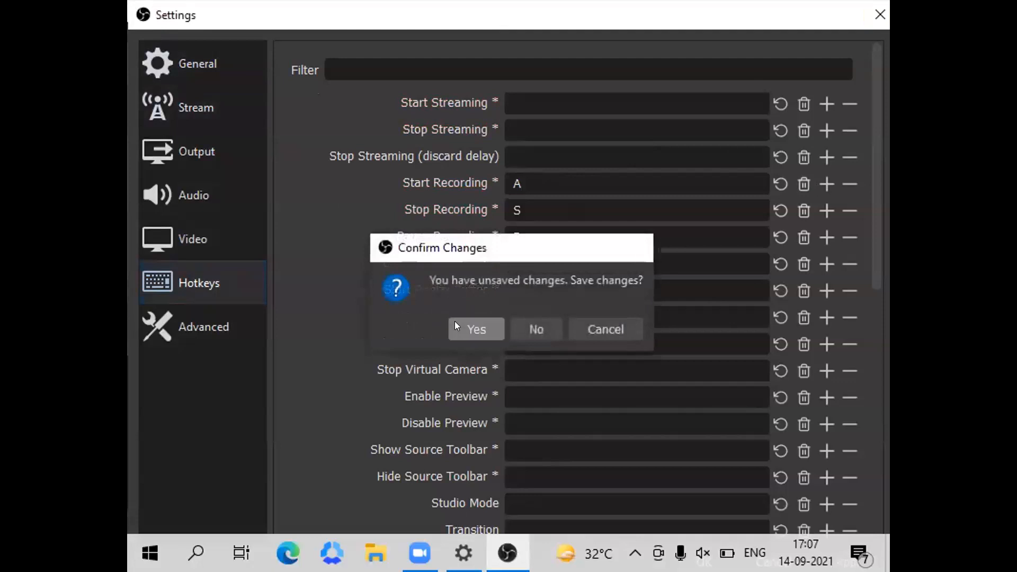
click(454, 323)
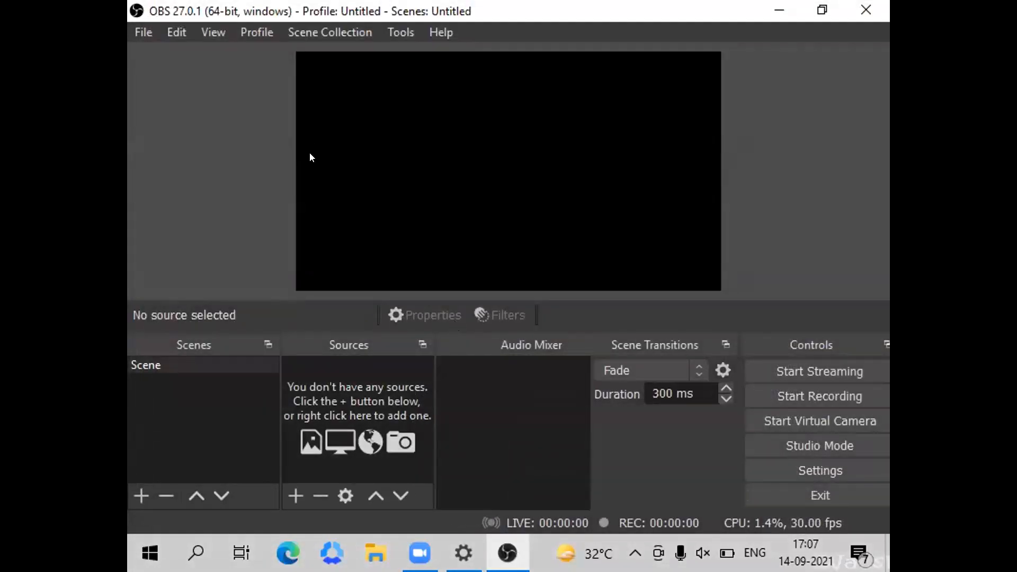
Add a Display Capture source with default properties, scale it to the full canvas height and align it with the canvas's right edge.
click(293, 496)
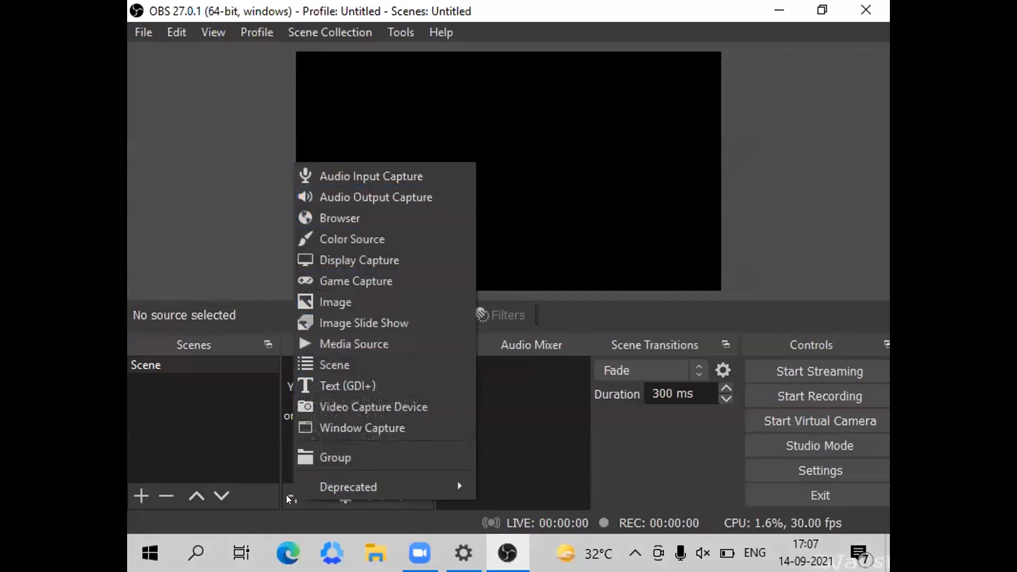
click(236, 489)
click(293, 494)
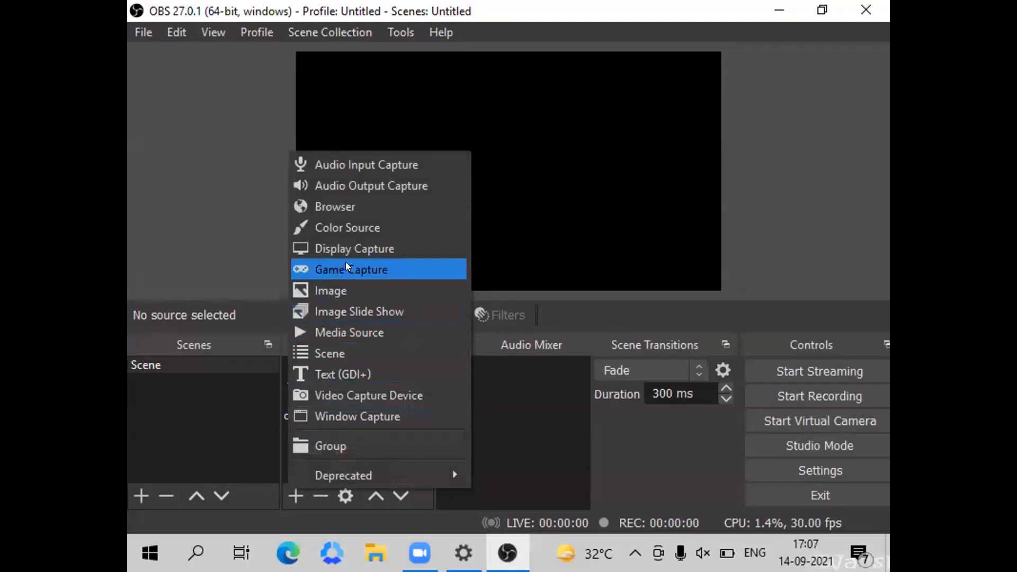
click(345, 249)
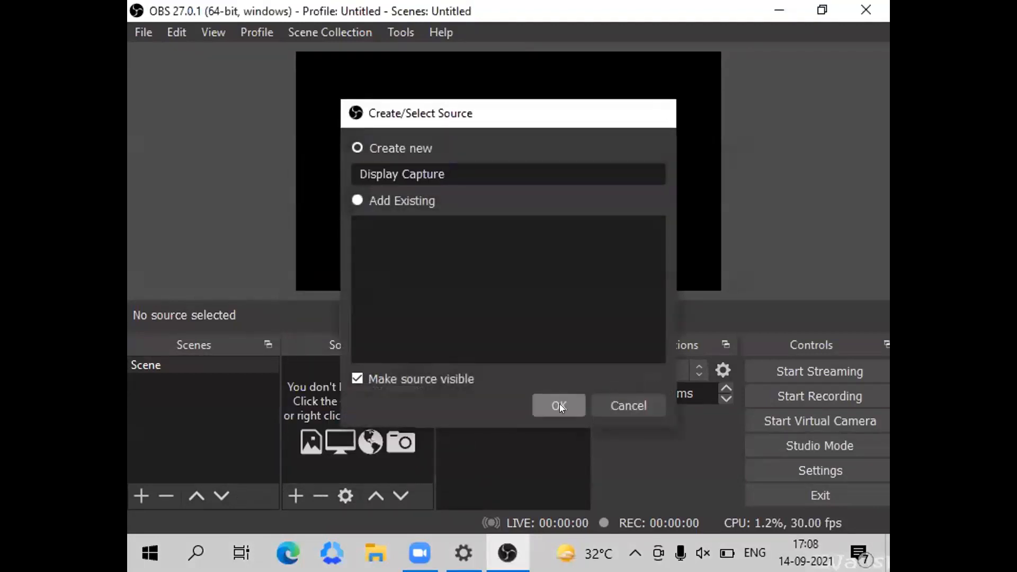
click(559, 404)
click(837, 15)
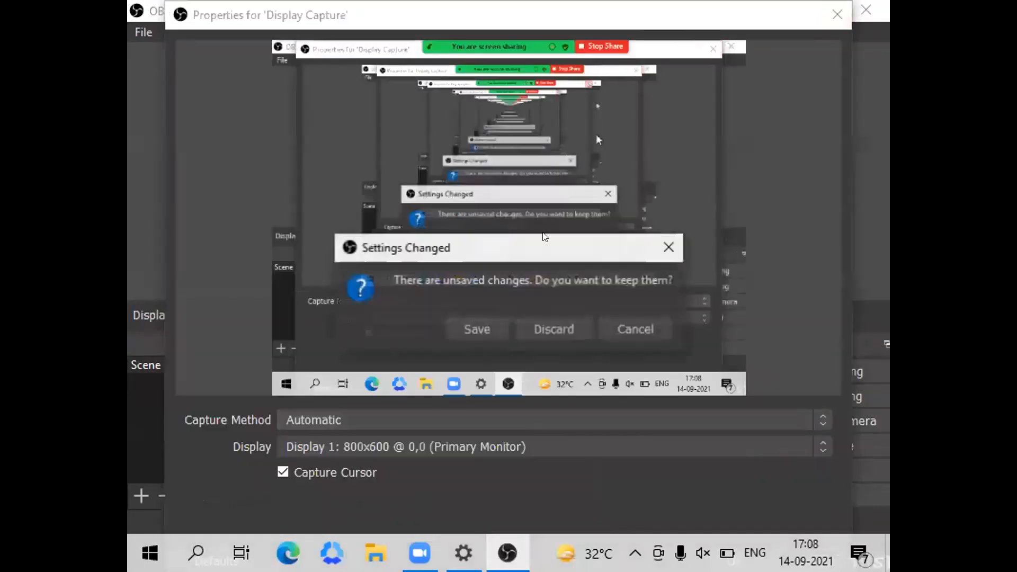
click(479, 325)
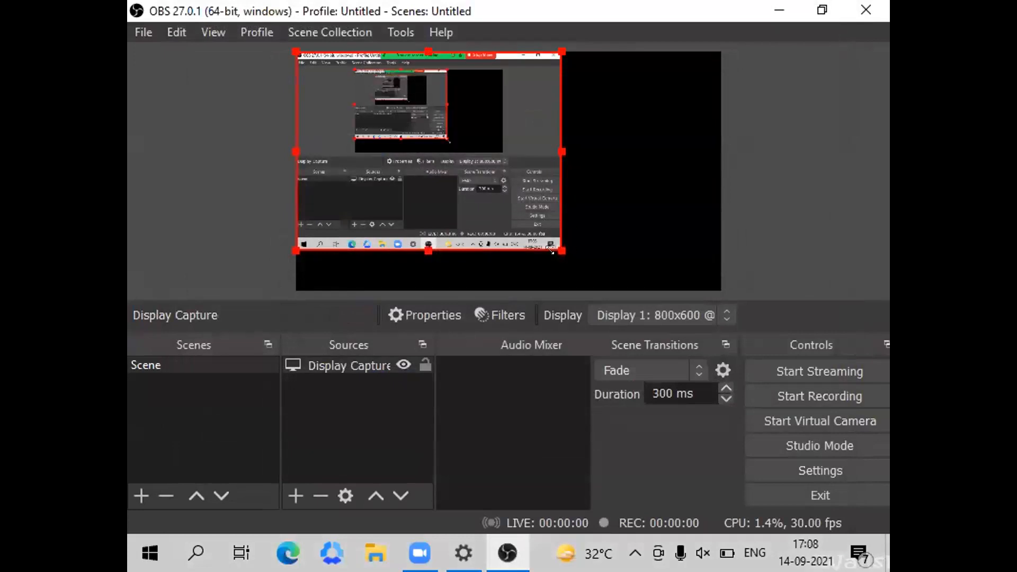
drag(561, 250, 615, 291)
drag(432, 208, 530, 215)
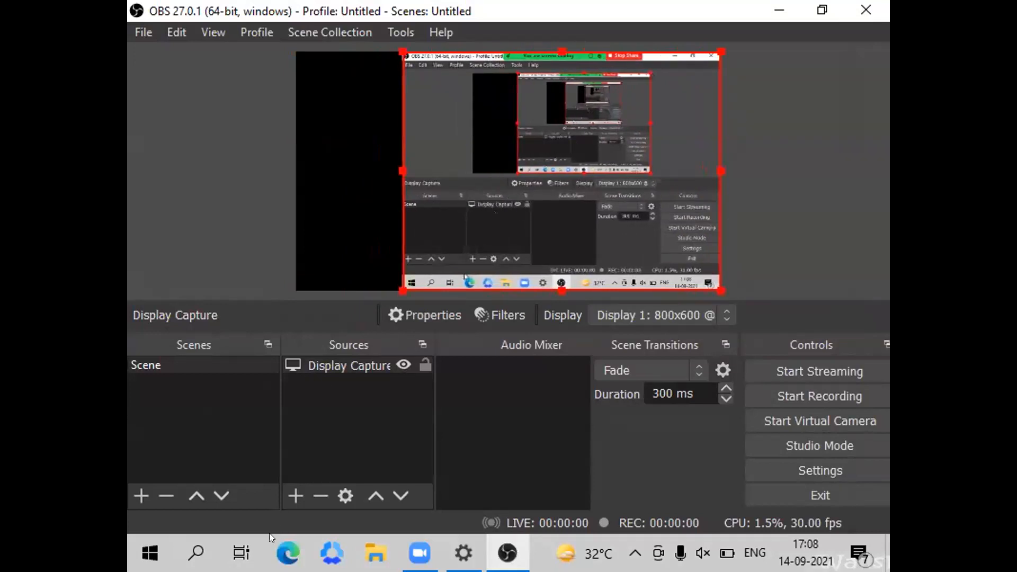
Add a Video Capture Device source that uses the Integrated Camera.
click(285, 496)
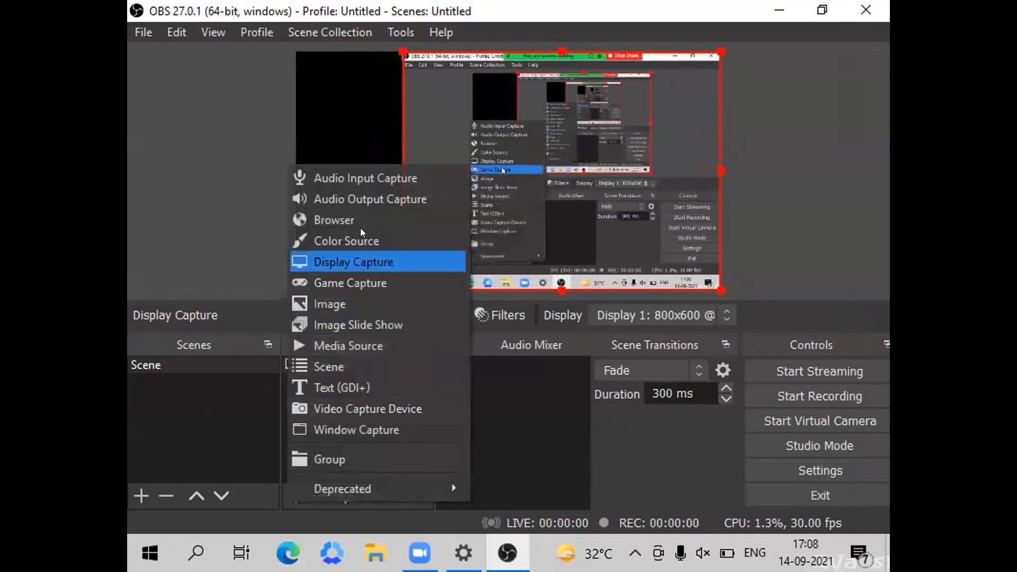
click(327, 410)
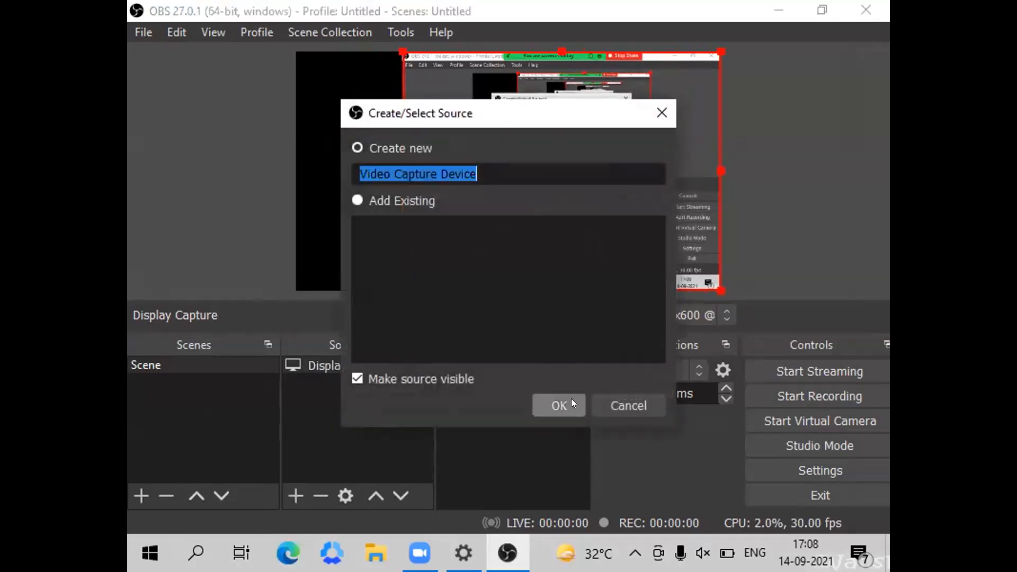
click(570, 400)
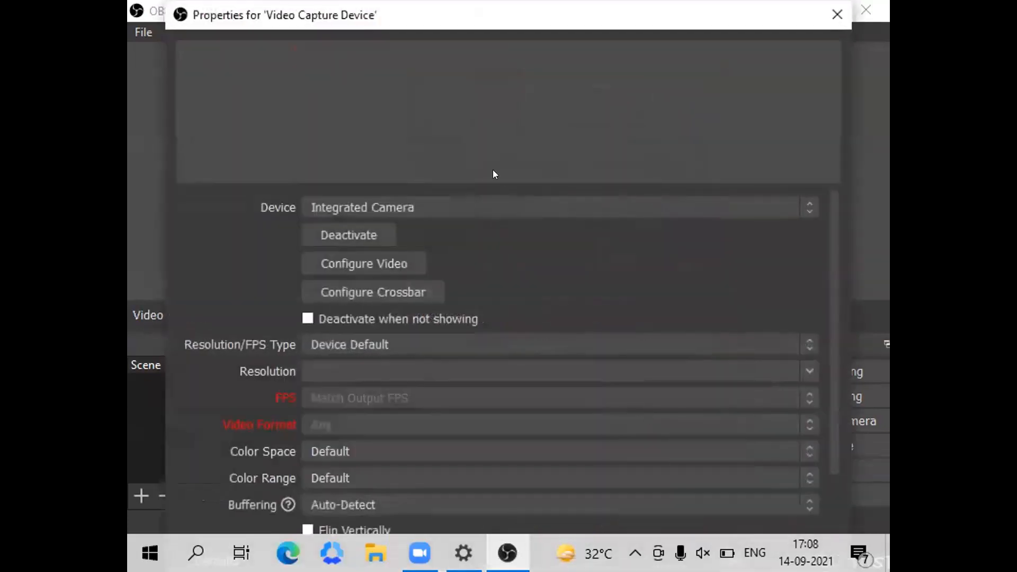
click(403, 206)
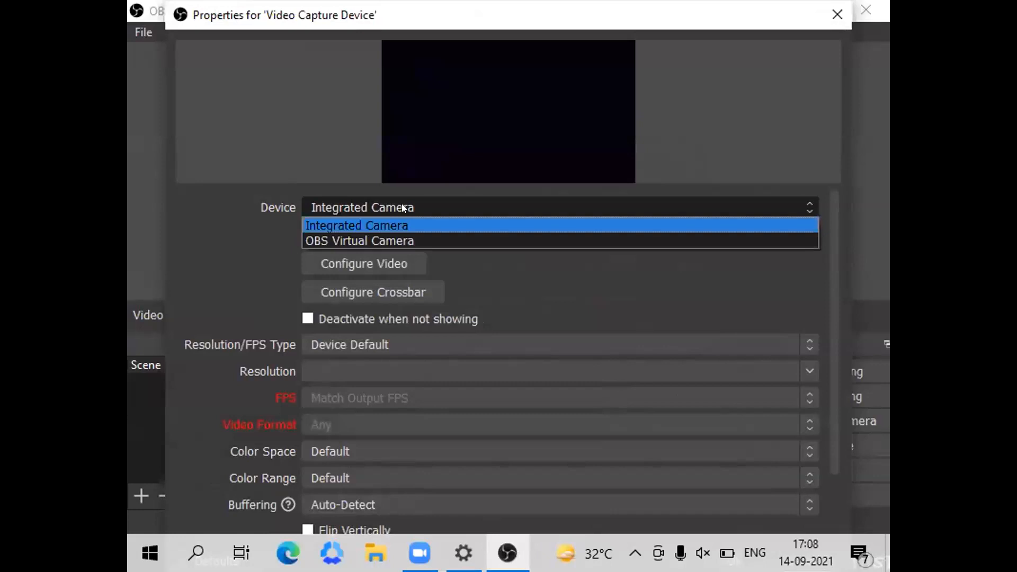
click(332, 225)
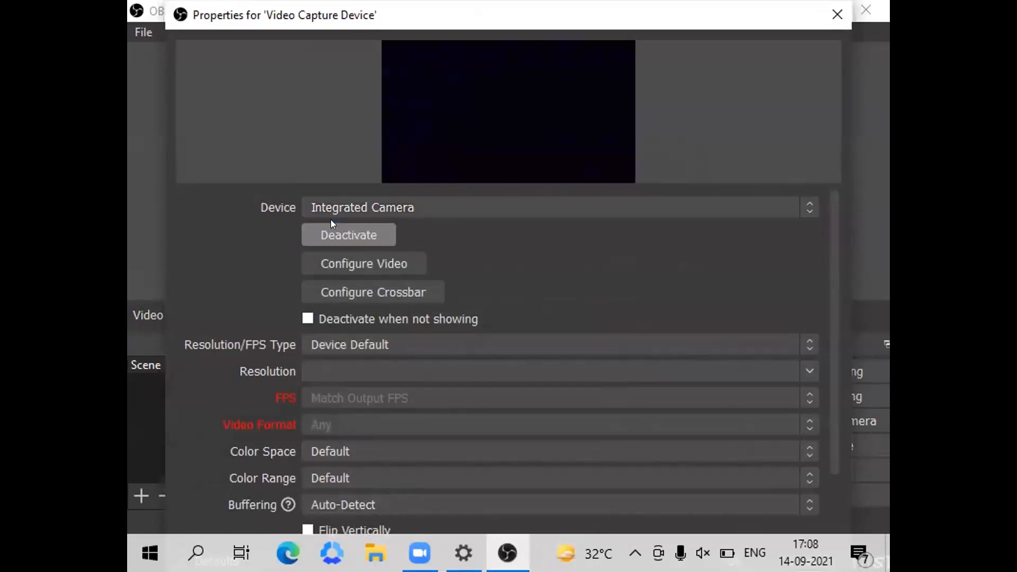
Set the camera's PowerLine Frequency to 50 Hz in its video configuration and save the source properties.
click(328, 262)
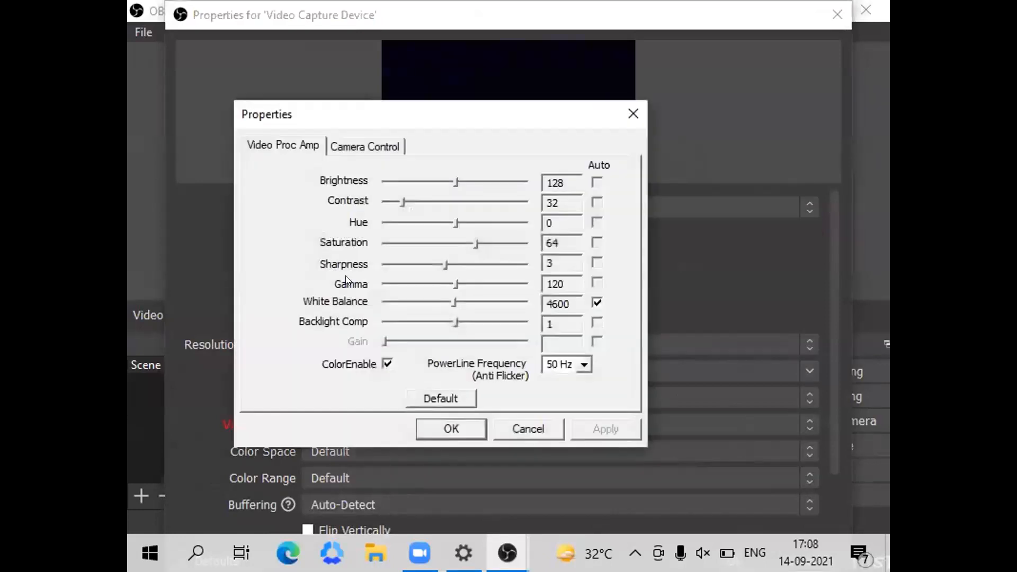
click(585, 365)
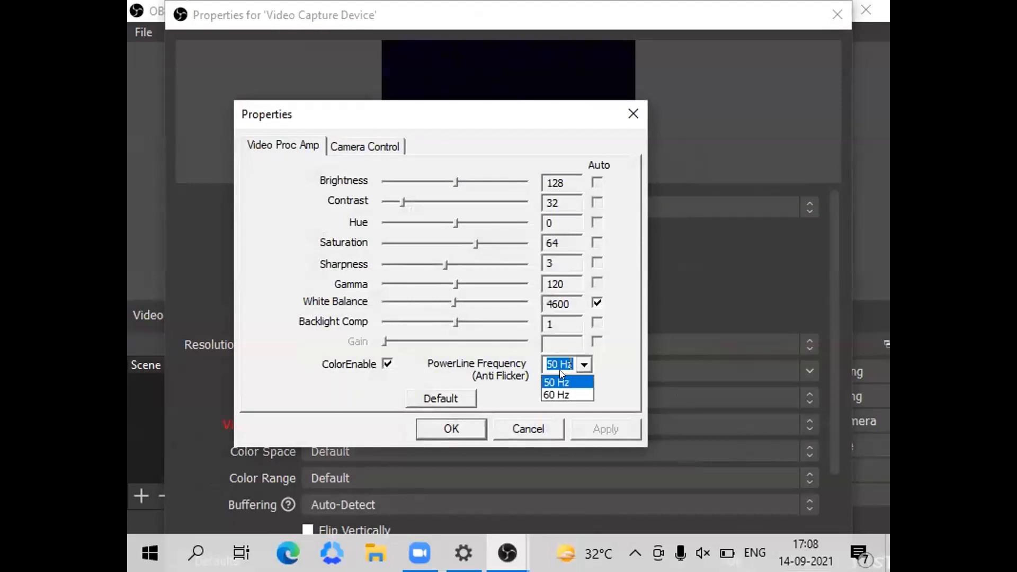
click(553, 378)
click(455, 419)
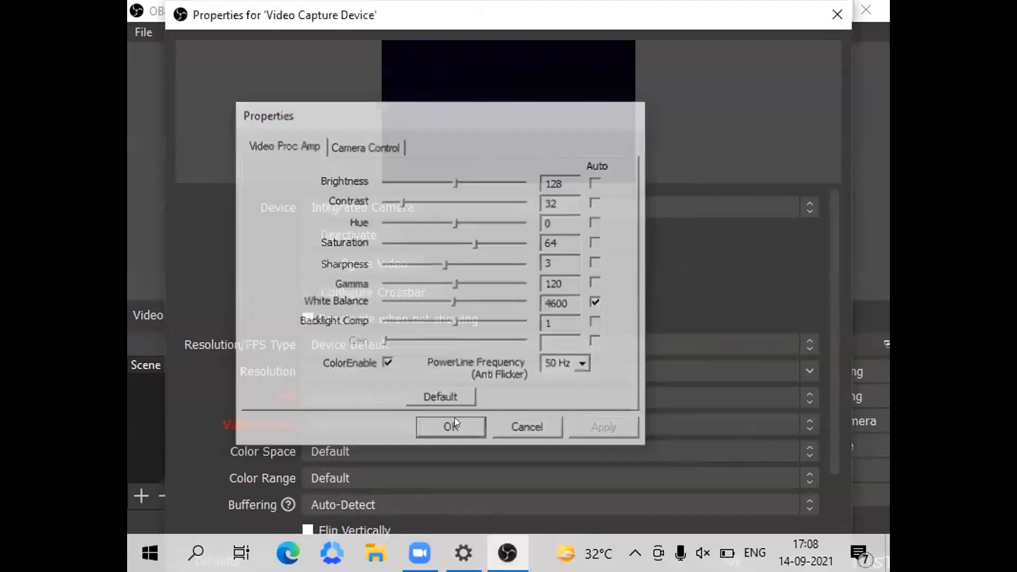
click(837, 14)
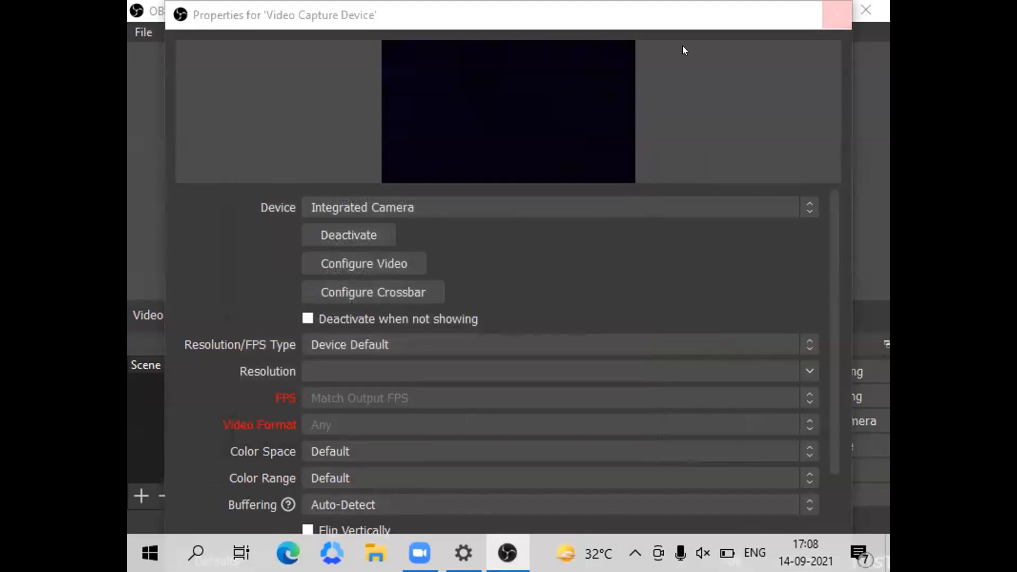
click(449, 330)
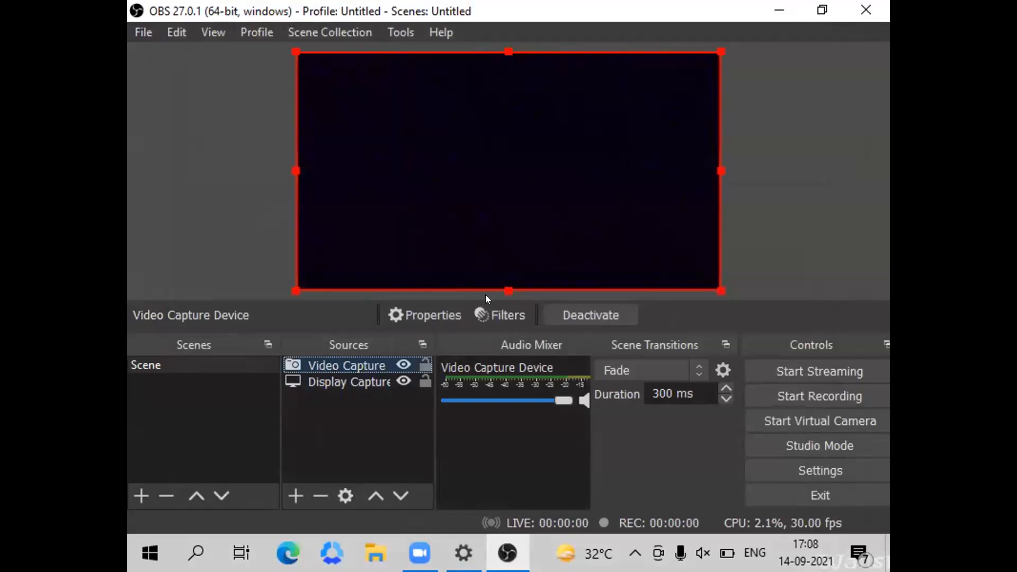
Add an Image Mask/Blend effect filter with the default name to the Video Capture Device source.
click(492, 308)
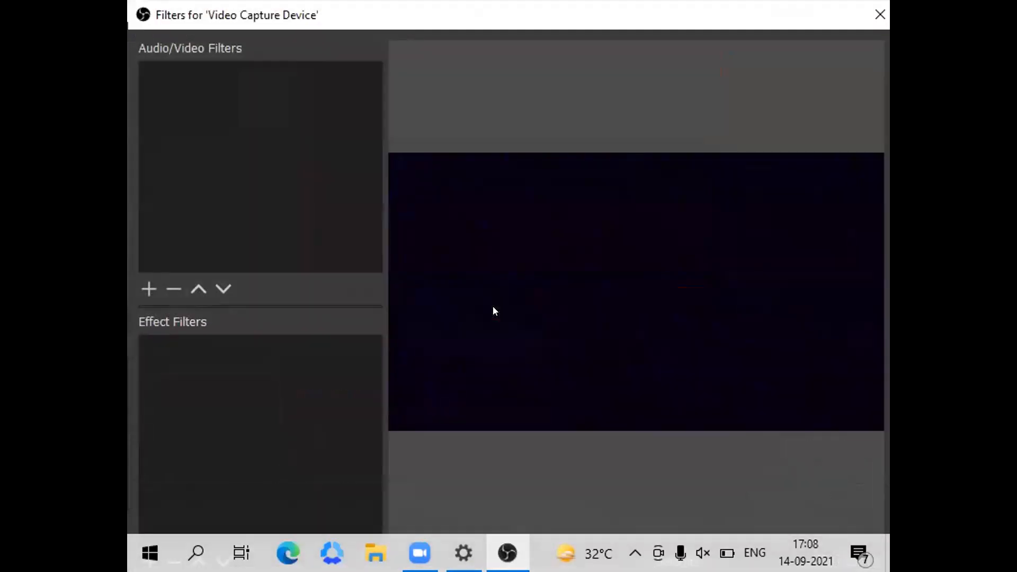
right_click(311, 433)
mouse_move(328, 449)
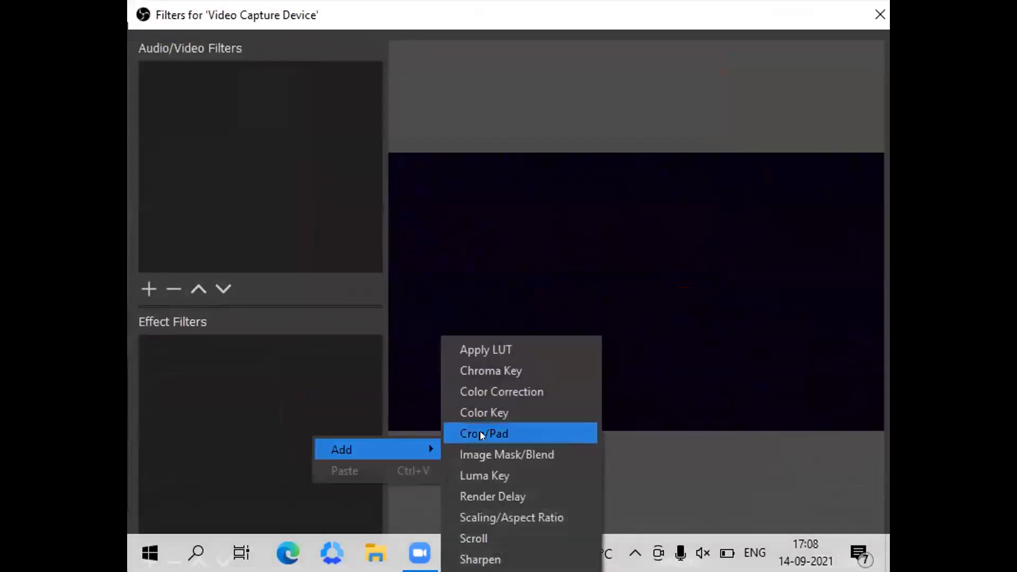
click(502, 452)
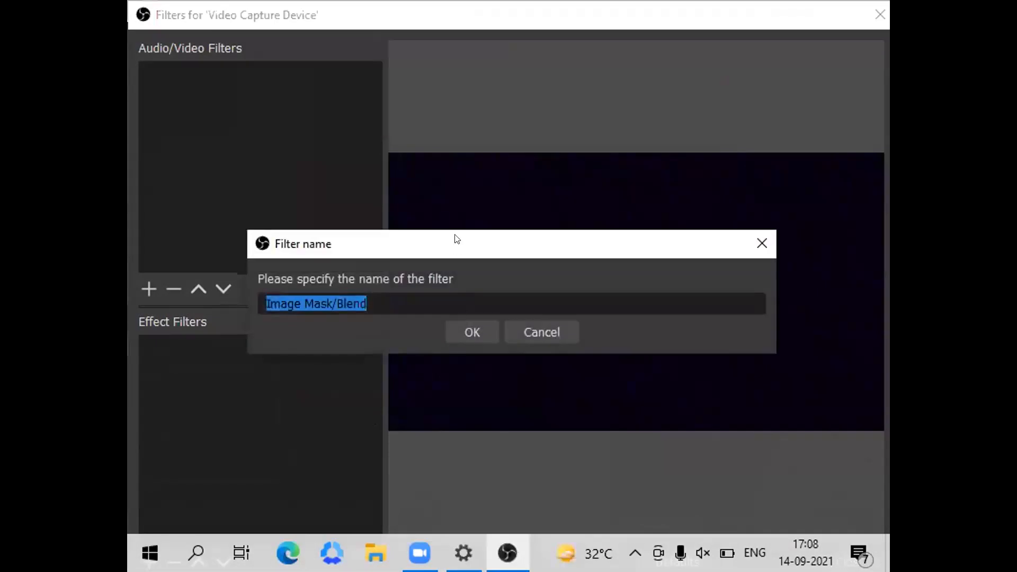
click(466, 332)
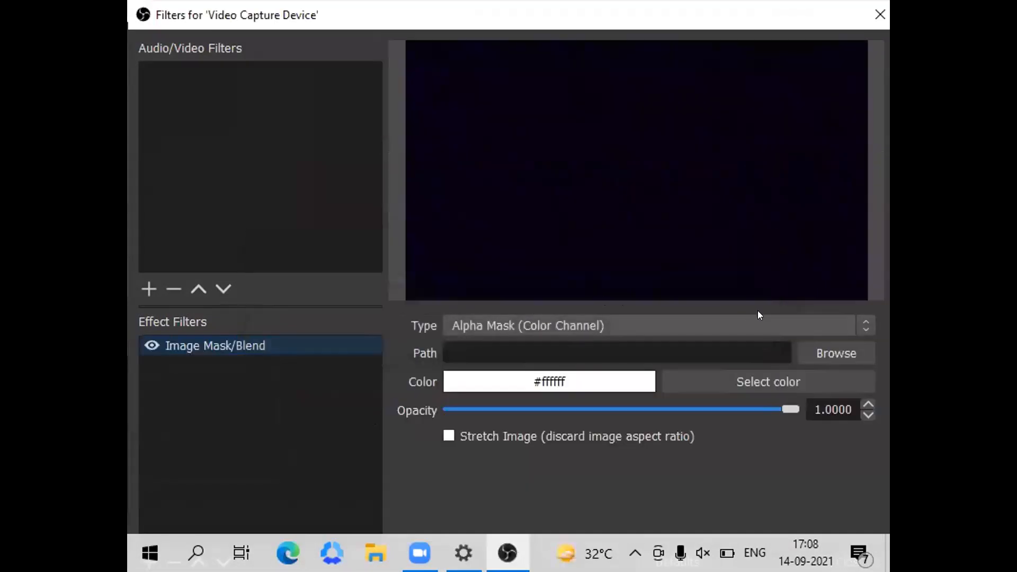
Mask the camera with Rotated.png from Downloads as Alpha Mask (Alpha Channel), then shift it left until it fills the strip beside the display capture.
click(829, 324)
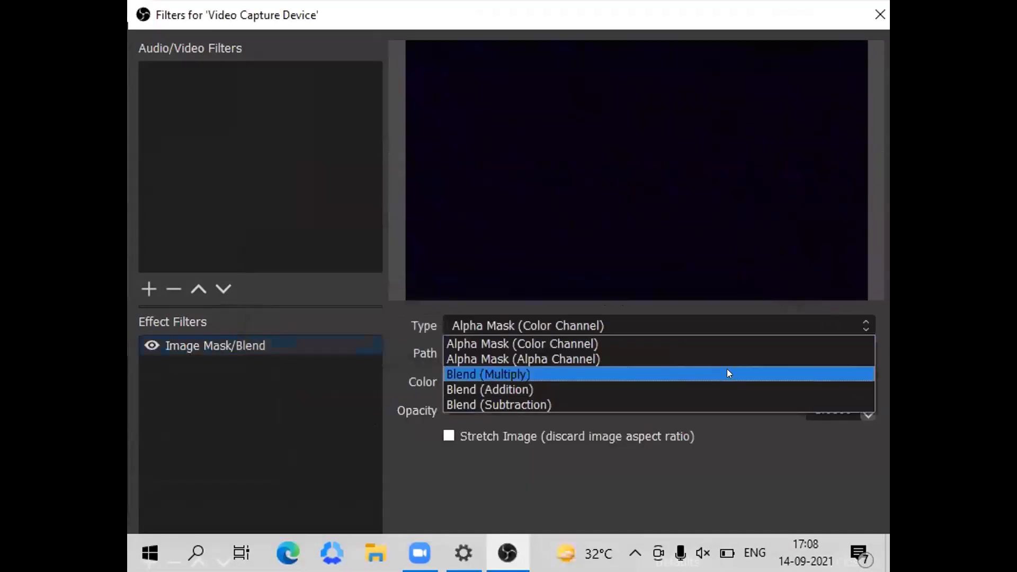
click(682, 359)
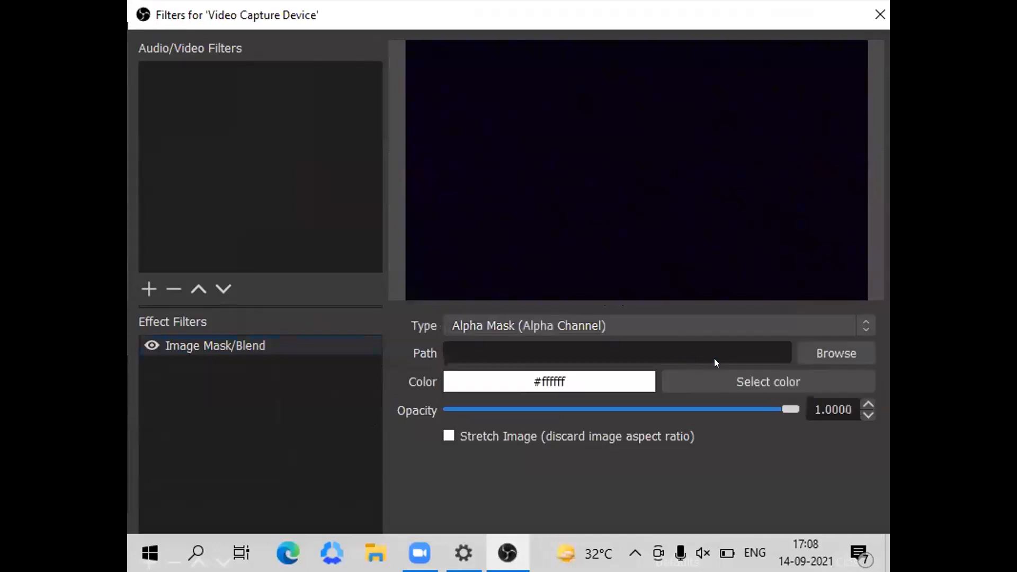
click(803, 345)
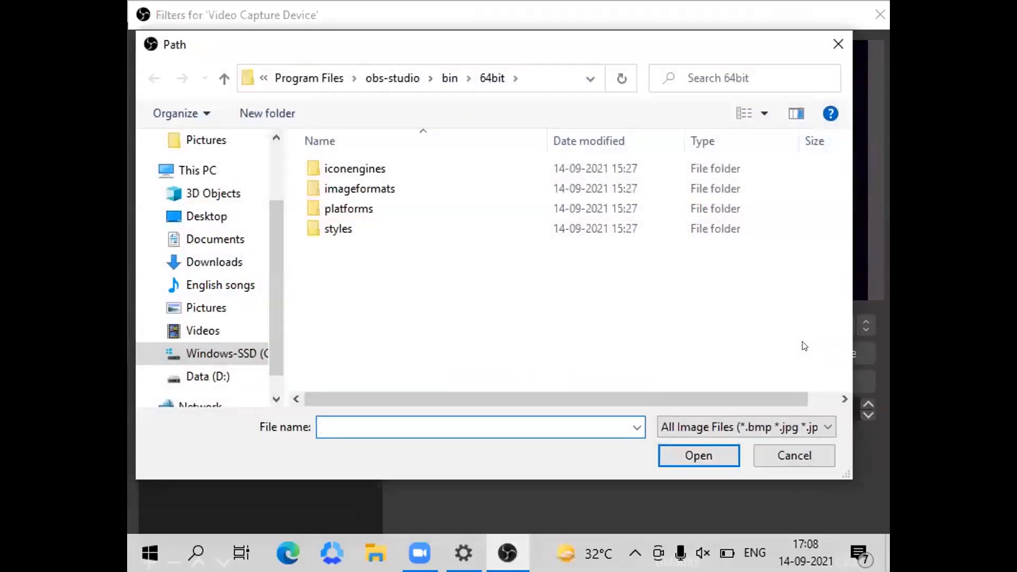
click(210, 257)
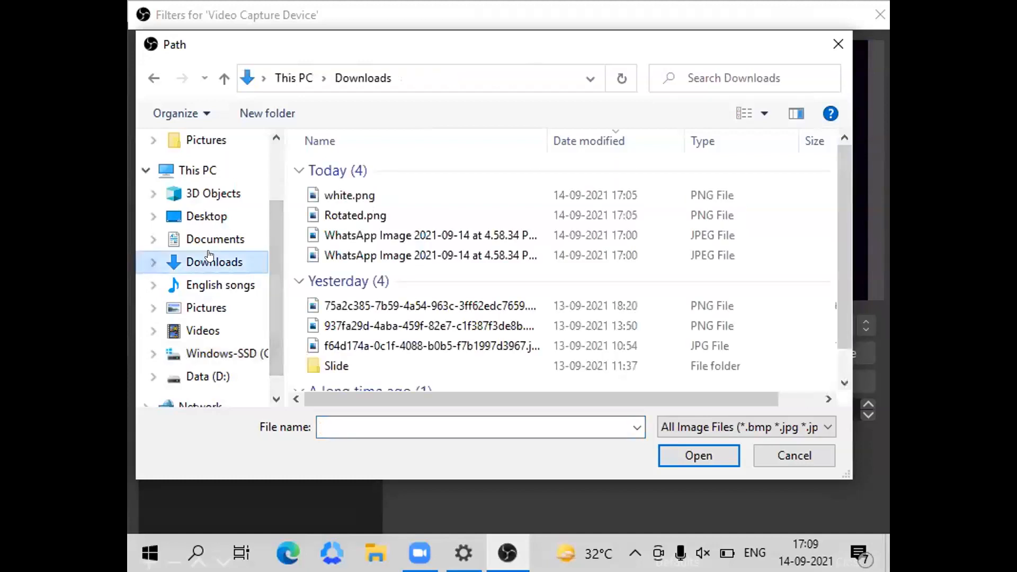
double_click(346, 216)
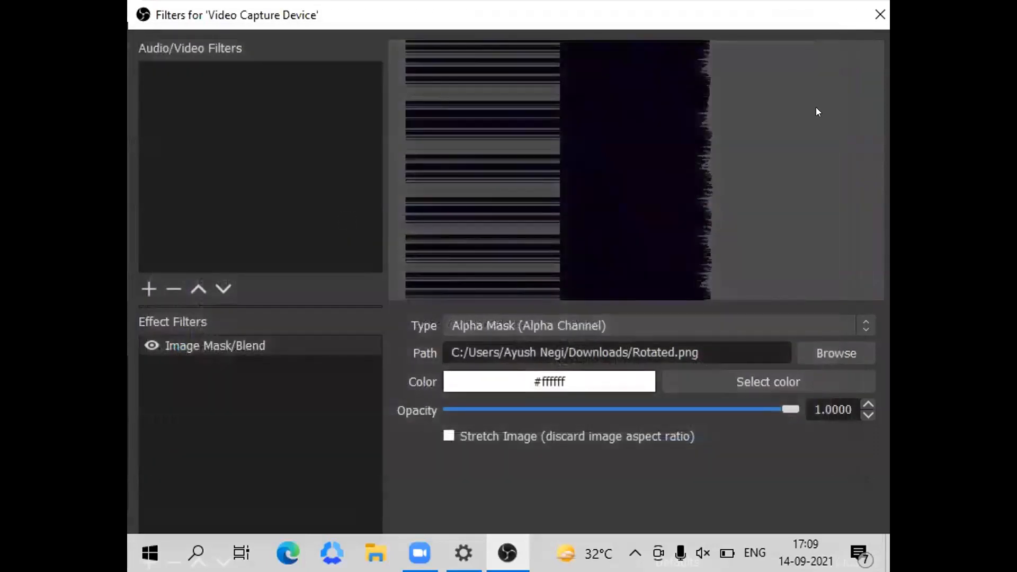
click(875, 14)
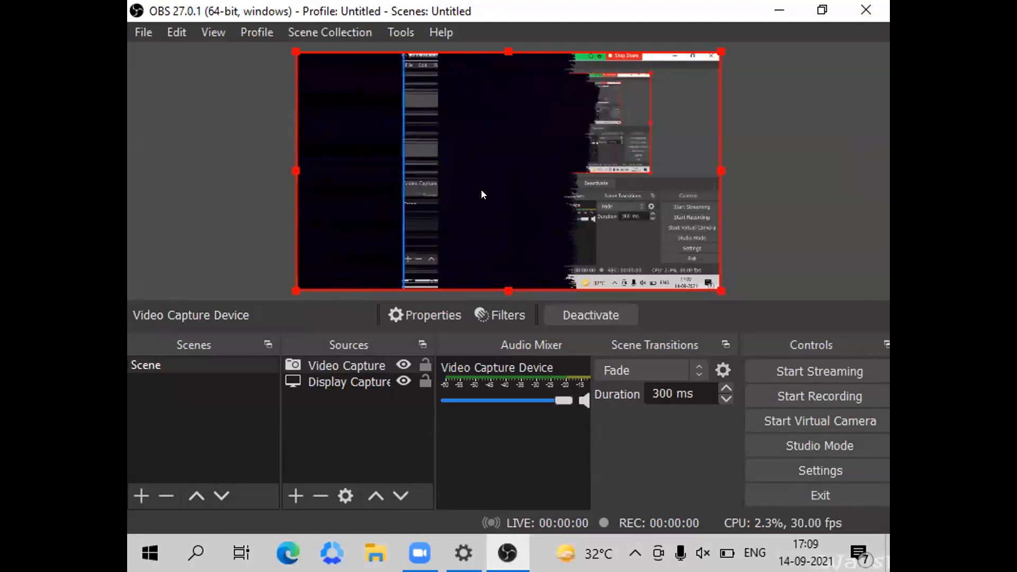
drag(495, 170, 316, 174)
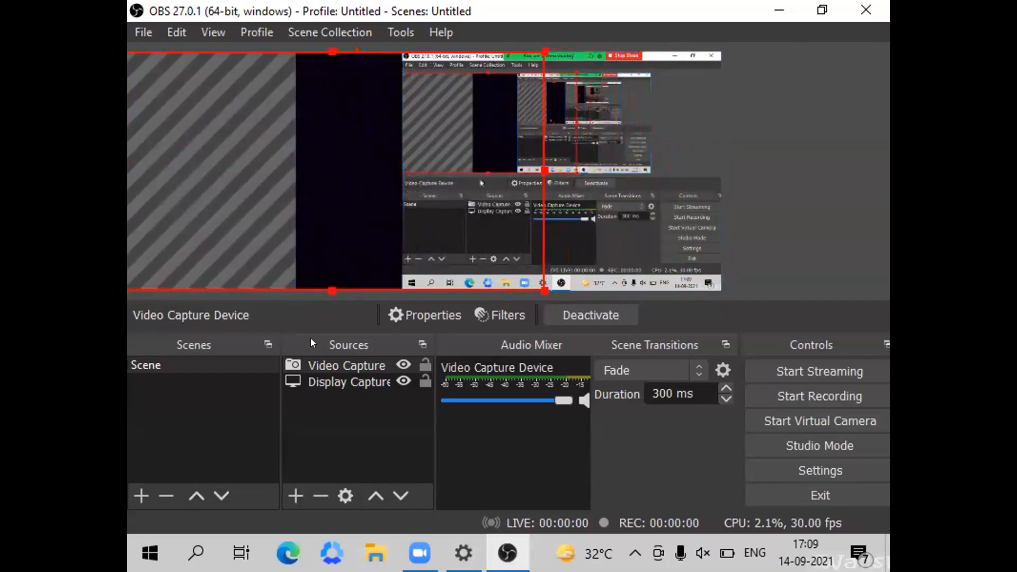
click(311, 473)
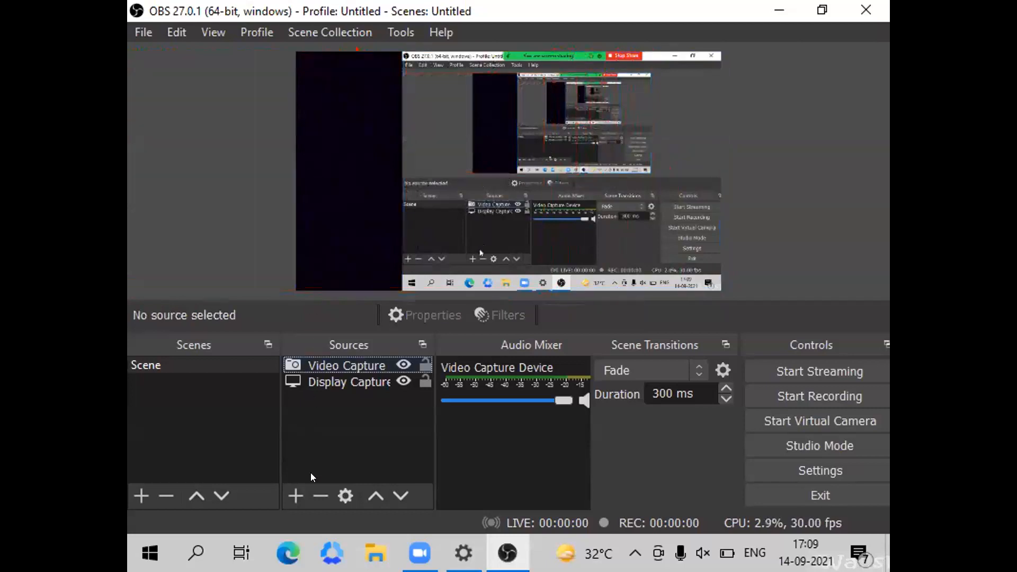
Add an Audio Input Capture source with the default name, using the Microphone (Realtek(R) Audio) device, and save its properties.
click(284, 493)
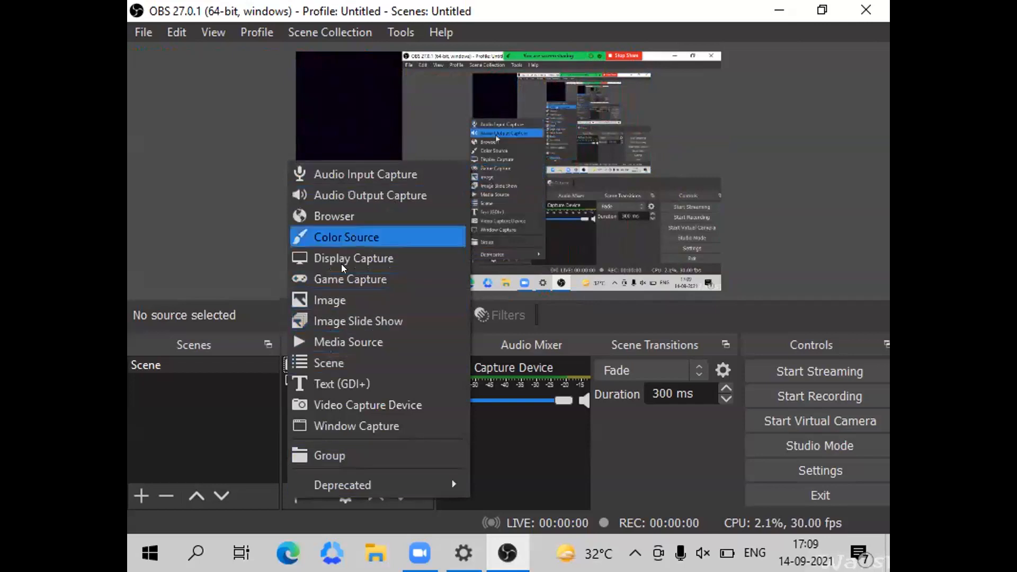
click(327, 159)
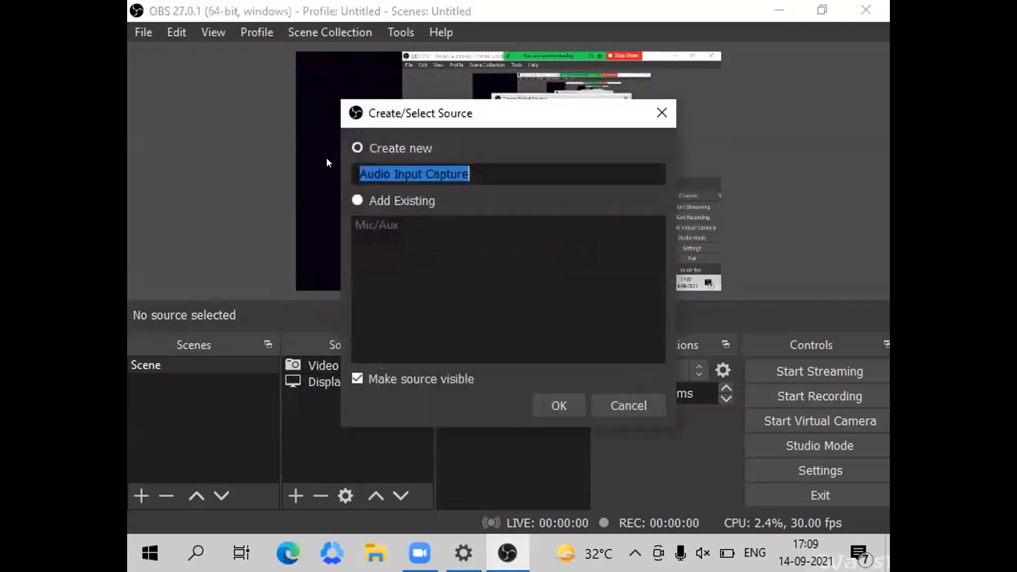
click(545, 405)
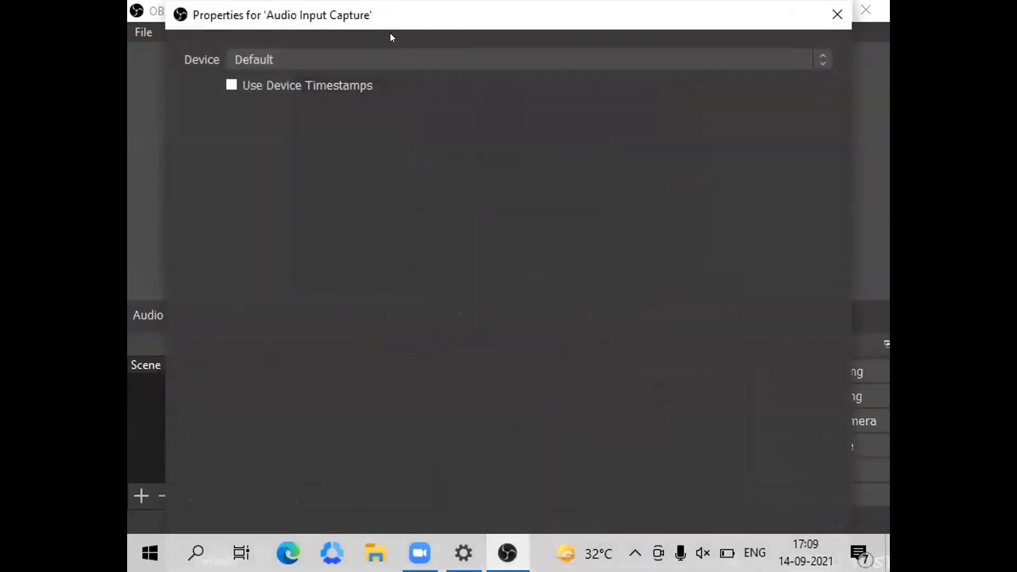
click(392, 53)
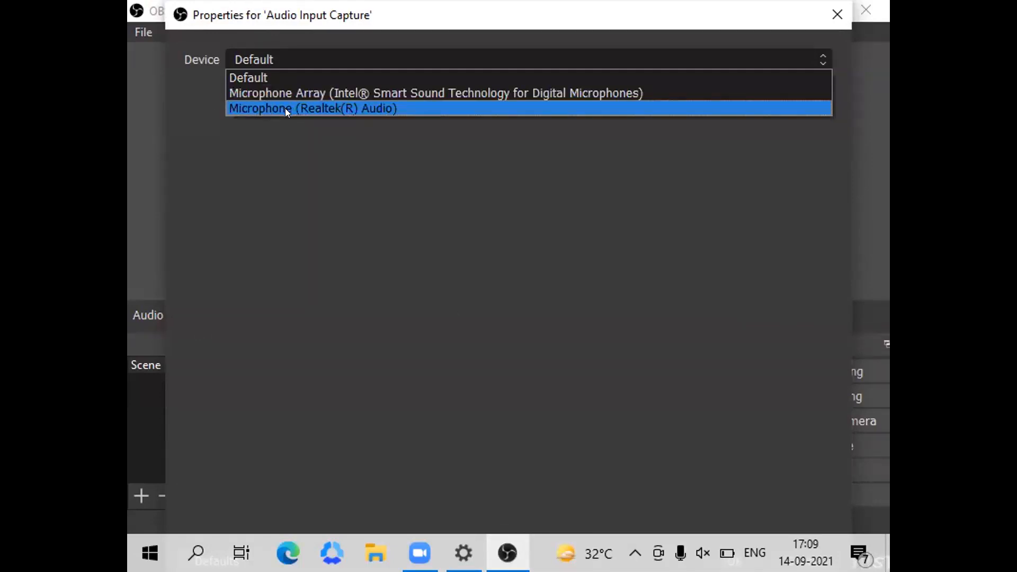
click(266, 108)
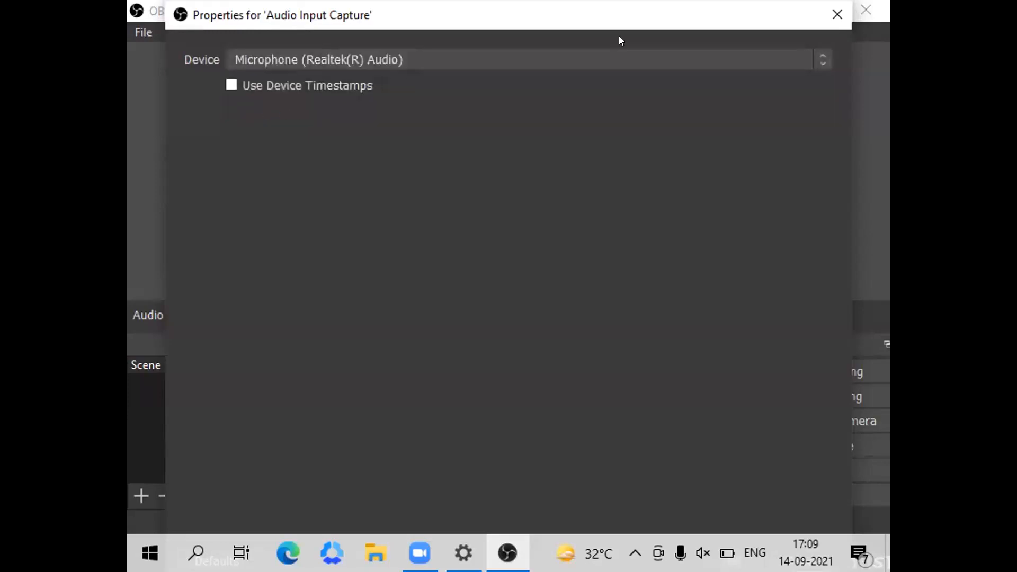
click(837, 14)
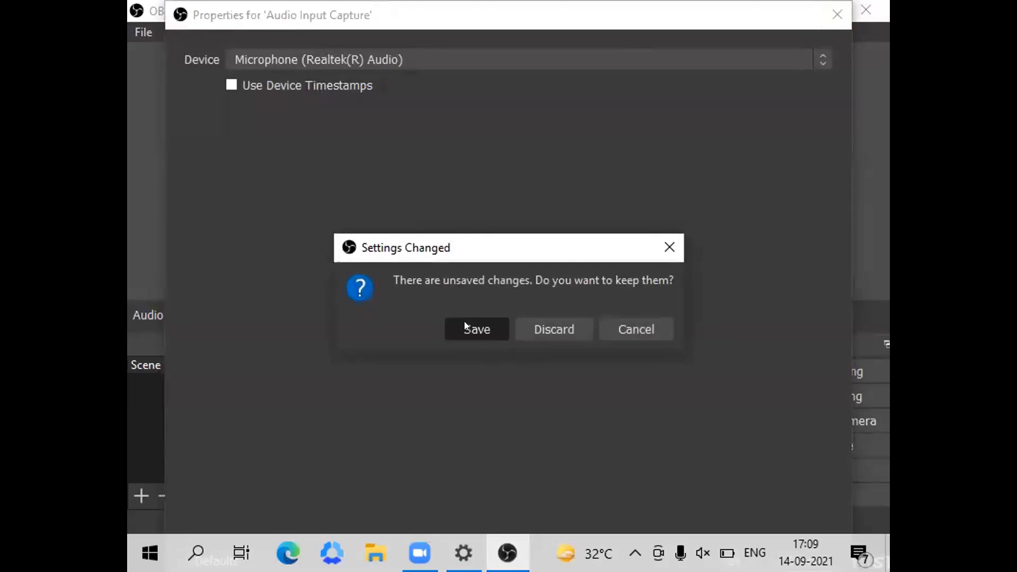
click(466, 324)
Add a Noise Suppression filter with the default name and method to the Audio Input Capture source.
click(316, 364)
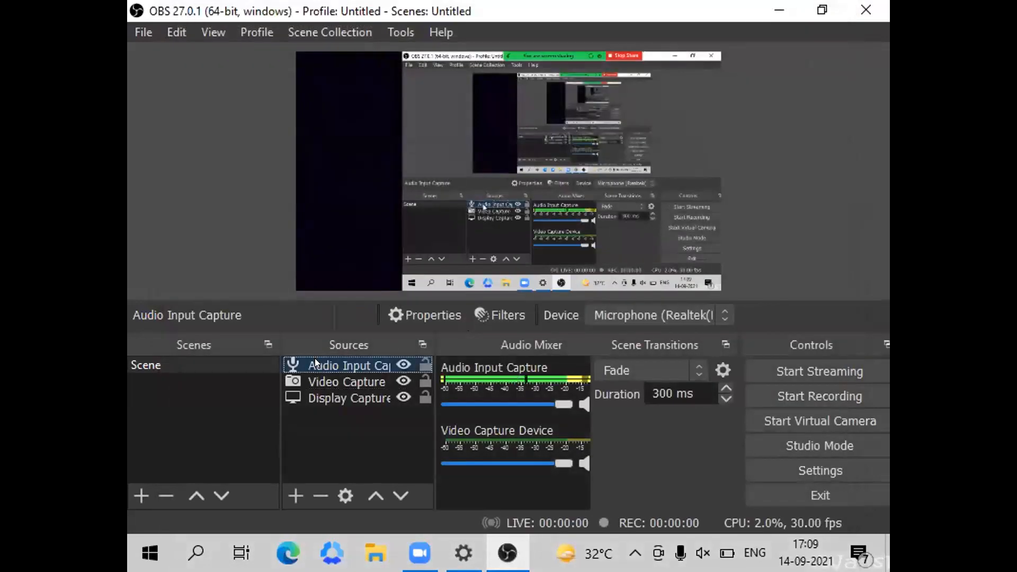
click(499, 312)
right_click(236, 353)
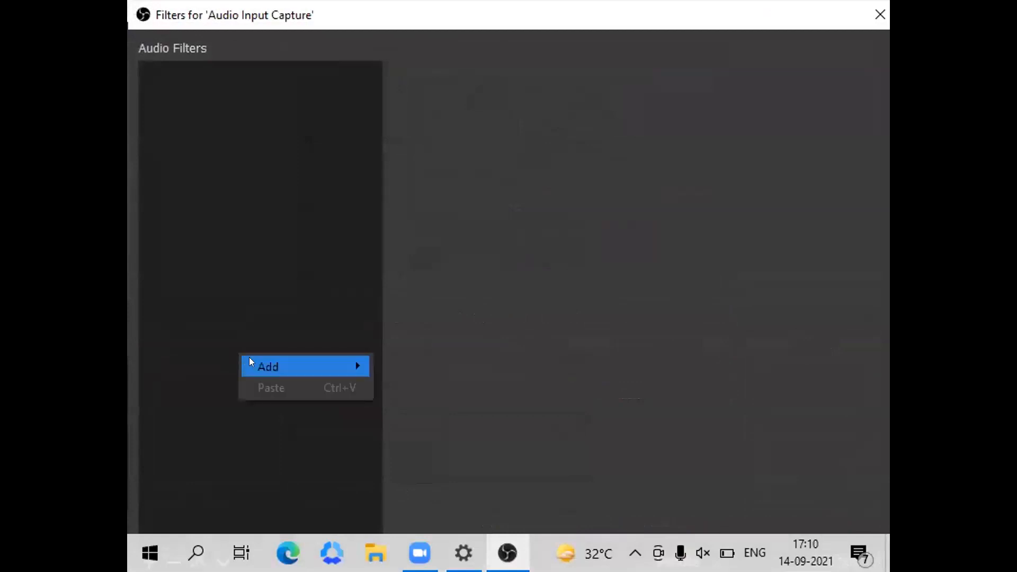
mouse_move(252, 364)
click(417, 492)
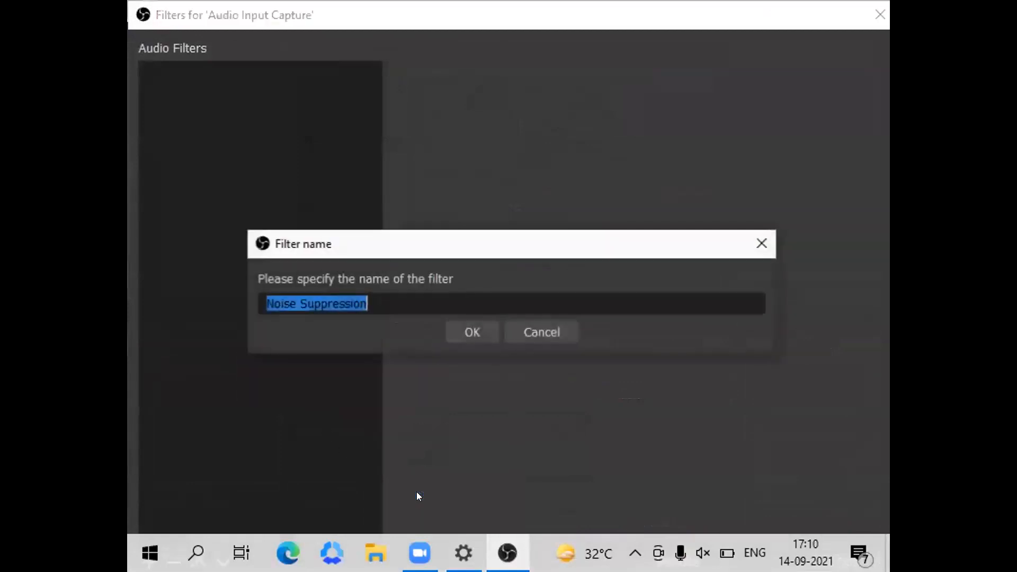
click(451, 327)
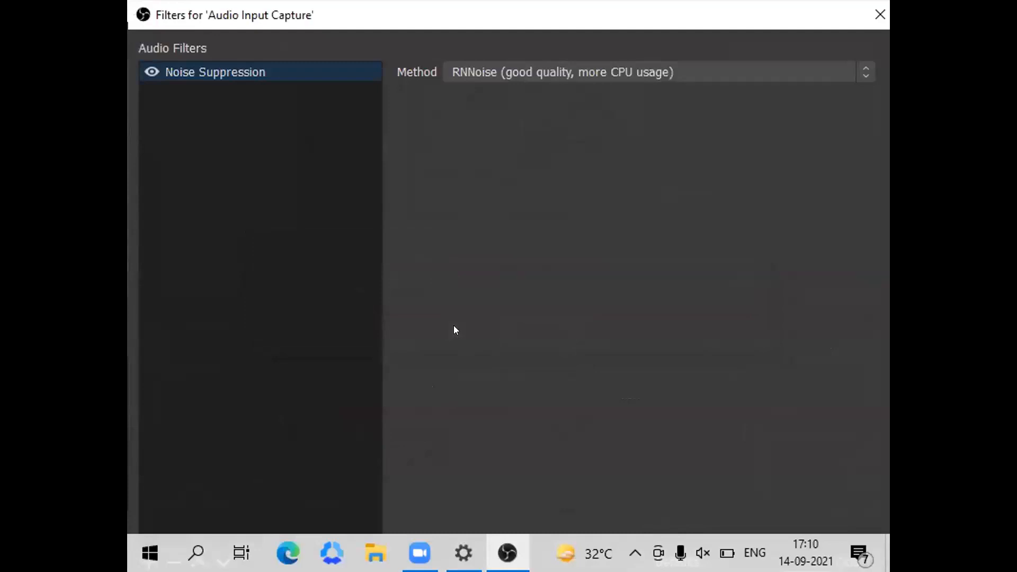
click(874, 35)
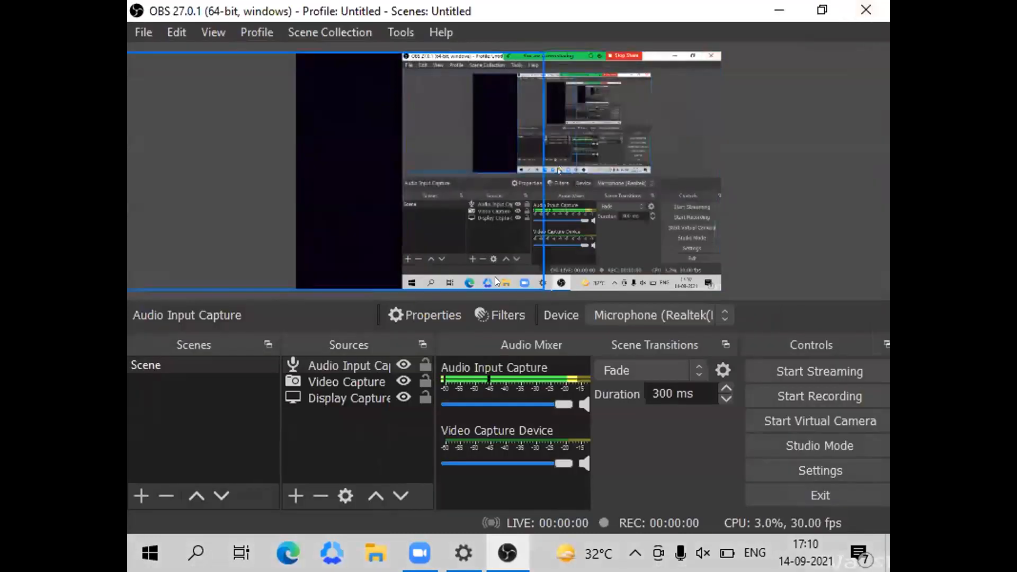
Add an Image source with the default name that uses white.png from Downloads, and save its properties.
click(285, 491)
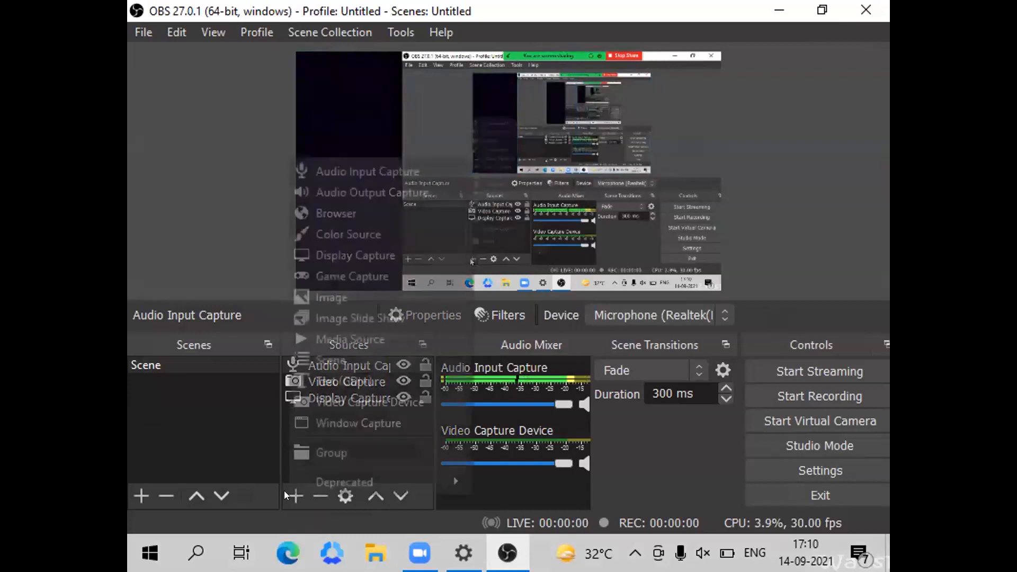
click(300, 298)
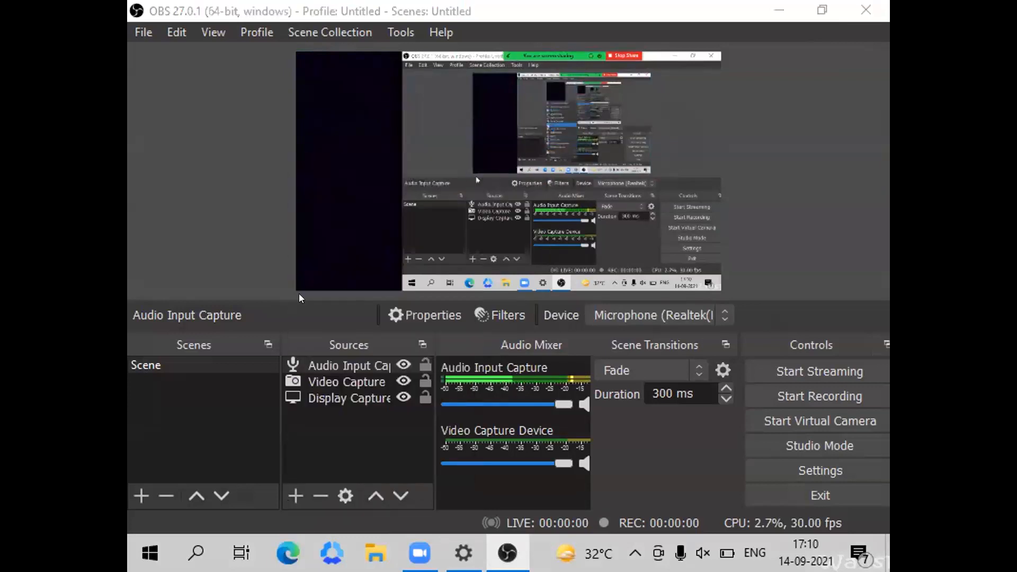
click(538, 401)
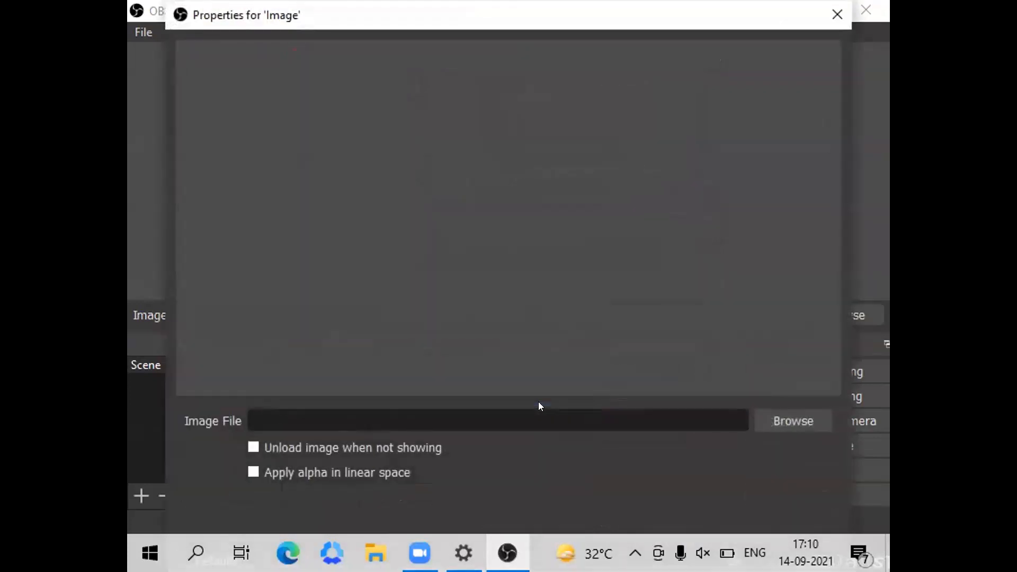
click(799, 414)
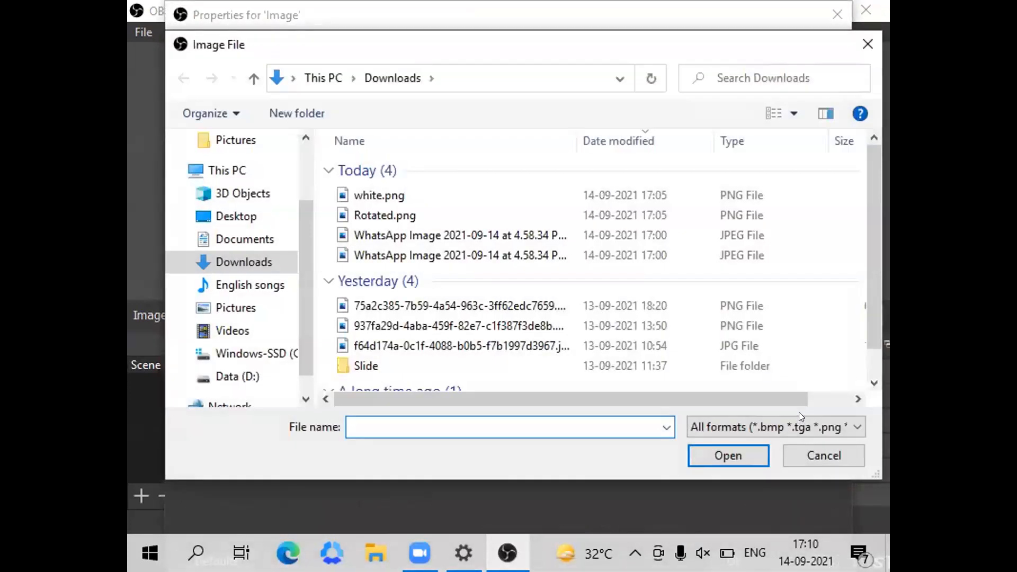
double_click(409, 190)
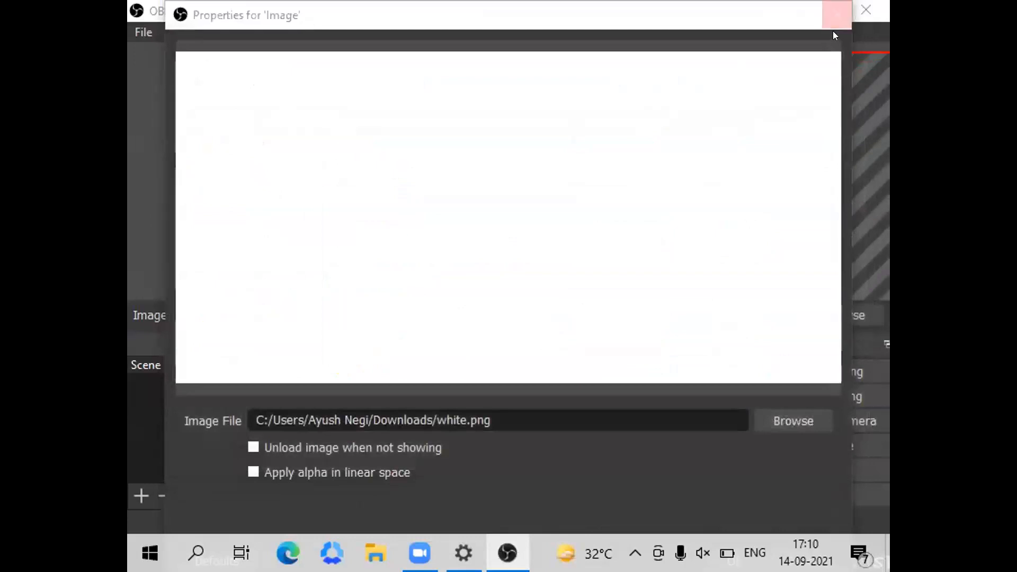
click(837, 14)
click(455, 329)
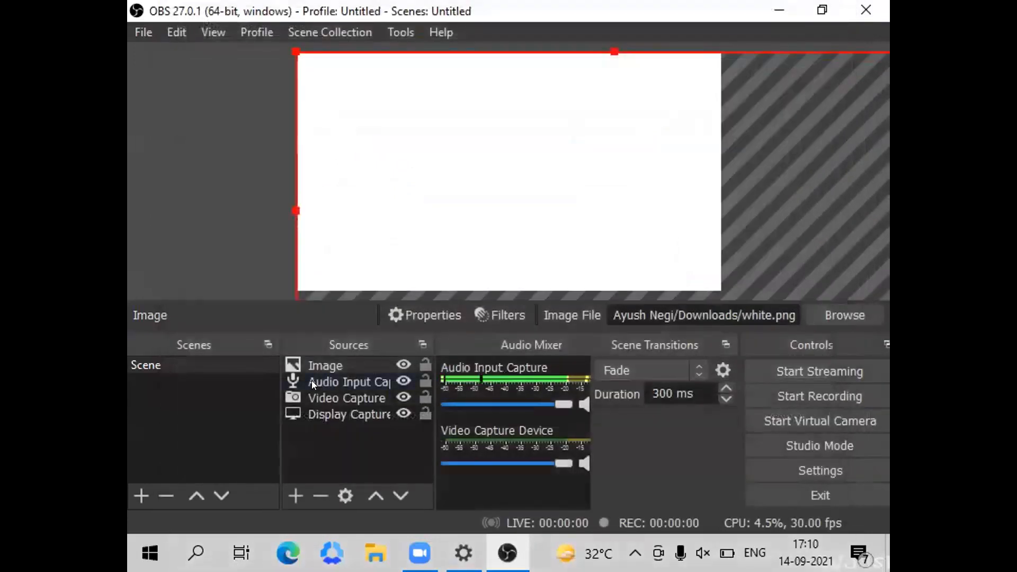
double_click(311, 357)
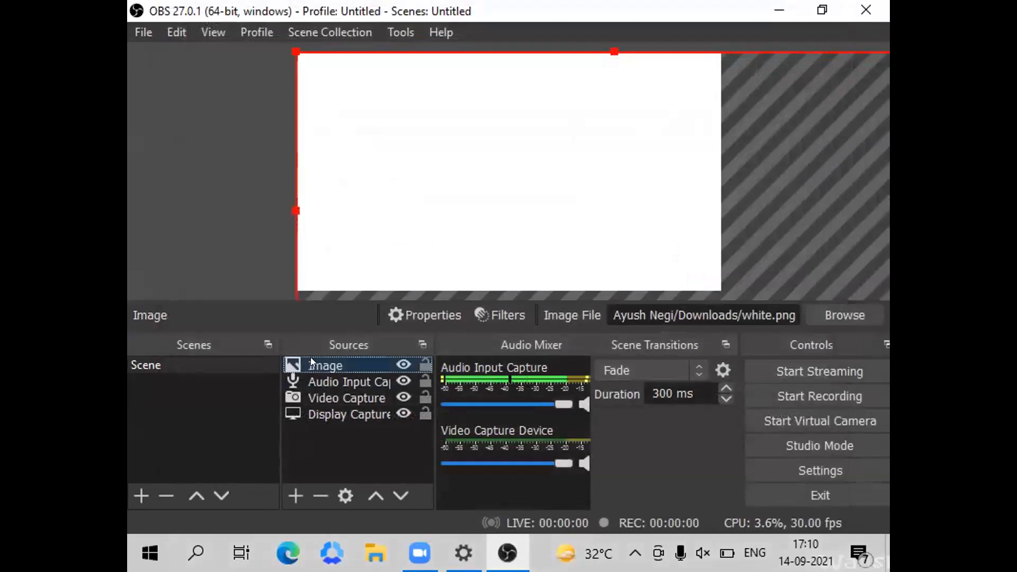
click(838, 14)
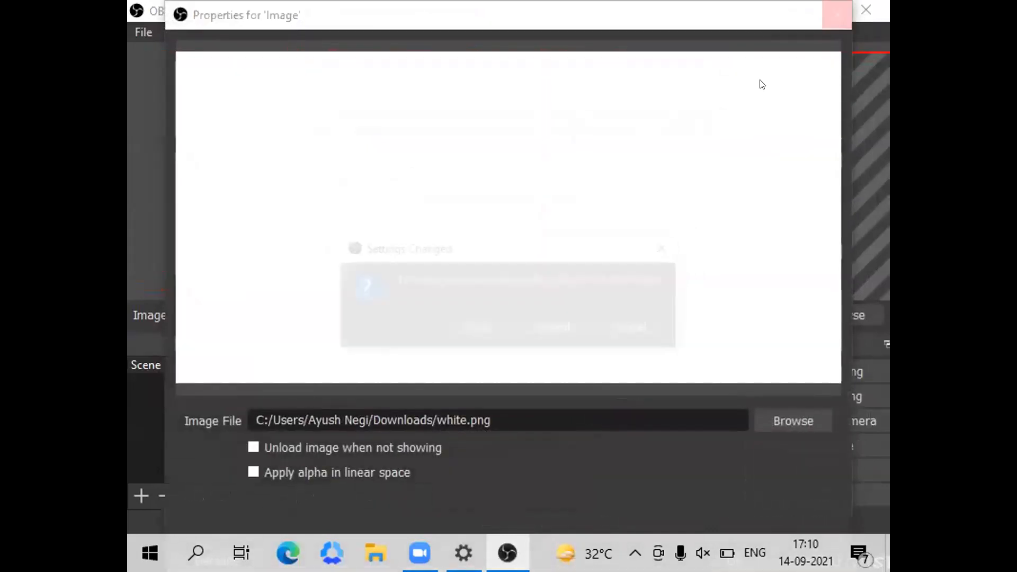
click(477, 329)
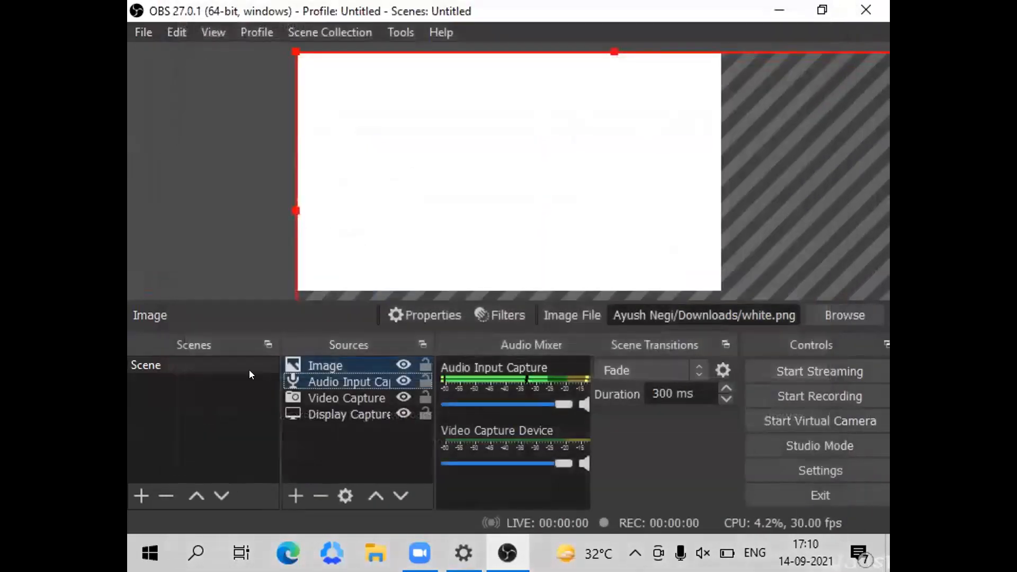
Move the Image source to the end of the source order so it lies behind the display capture and camera.
mouse_move(316, 356)
mouse_down()
mouse_move(324, 344)
mouse_move(309, 394)
mouse_move(279, 391)
mouse_move(325, 288)
mouse_move(341, 363)
mouse_move(306, 416)
mouse_move(327, 416)
mouse_move(303, 357)
mouse_move(316, 352)
mouse_move(316, 396)
mouse_move(321, 347)
mouse_move(308, 348)
mouse_move(312, 358)
mouse_up()
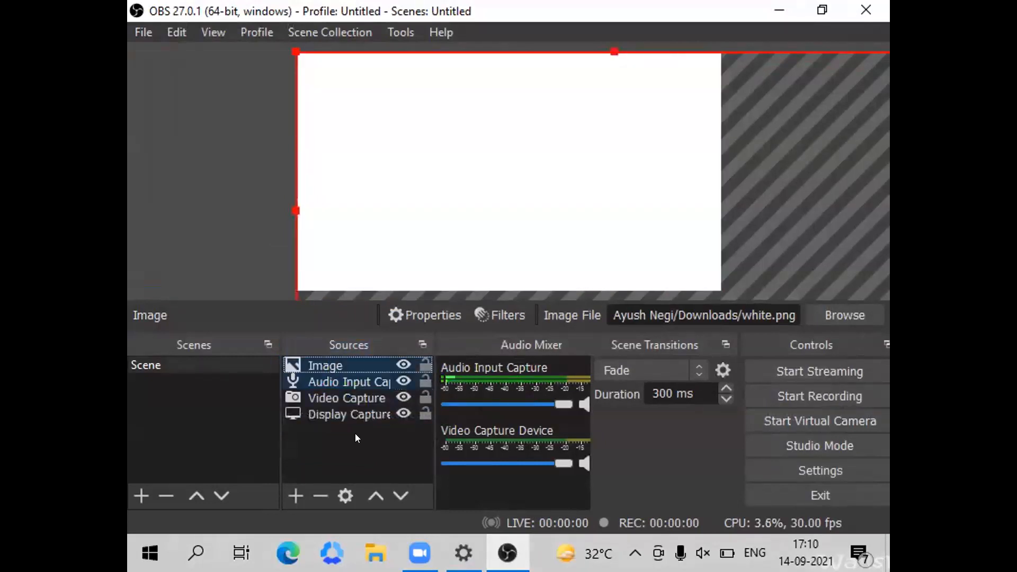
click(401, 496)
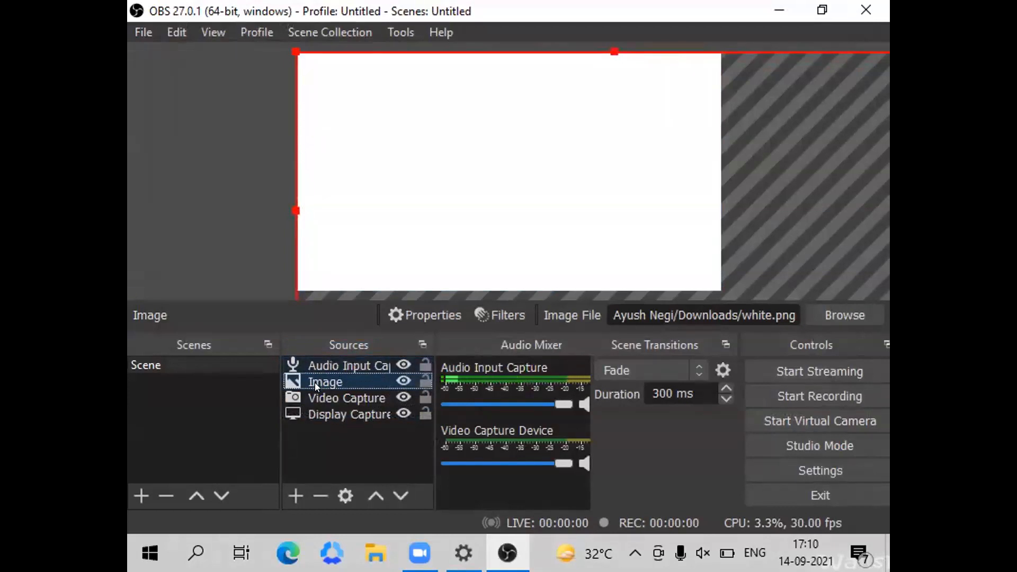
drag(316, 380, 325, 430)
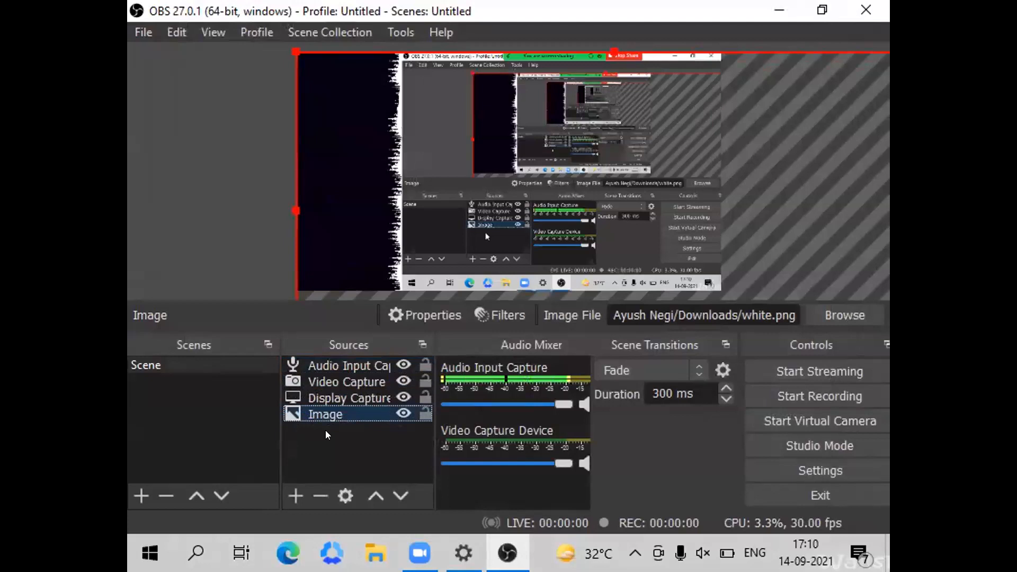
click(218, 428)
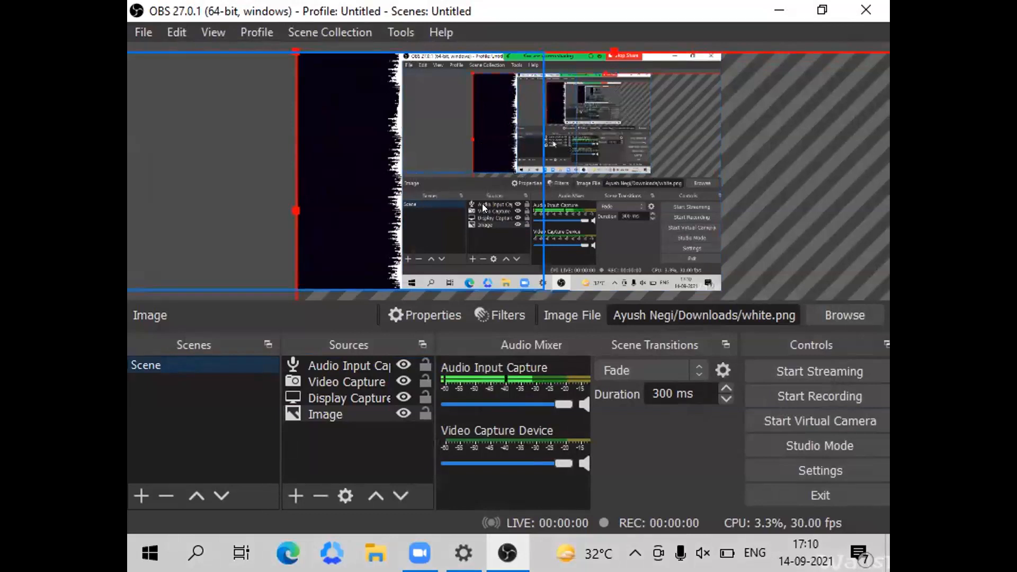
Lock the Audio Input Capture, Video Capture Device, Display Capture and Image sources.
click(422, 366)
click(421, 382)
click(420, 397)
click(423, 413)
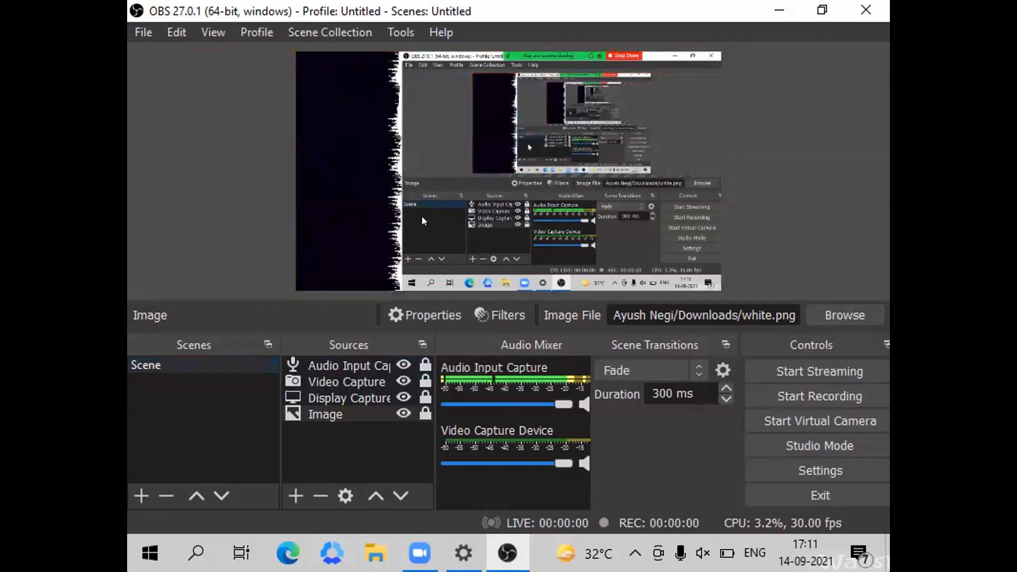
Lock the docks of the user interface with the Lock UI option.
right_click(422, 216)
click(455, 33)
click(211, 31)
mouse_move(236, 81)
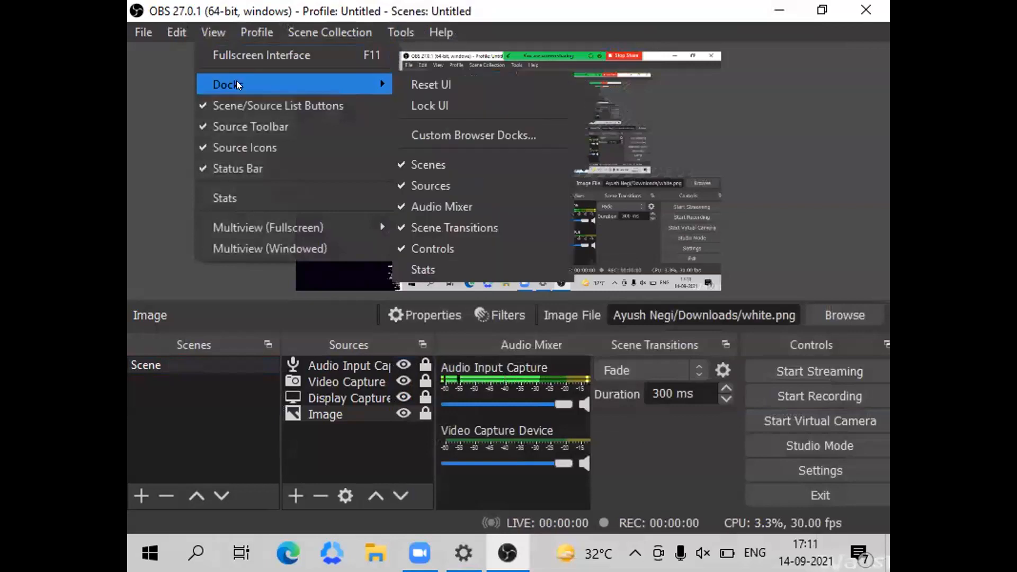
click(450, 98)
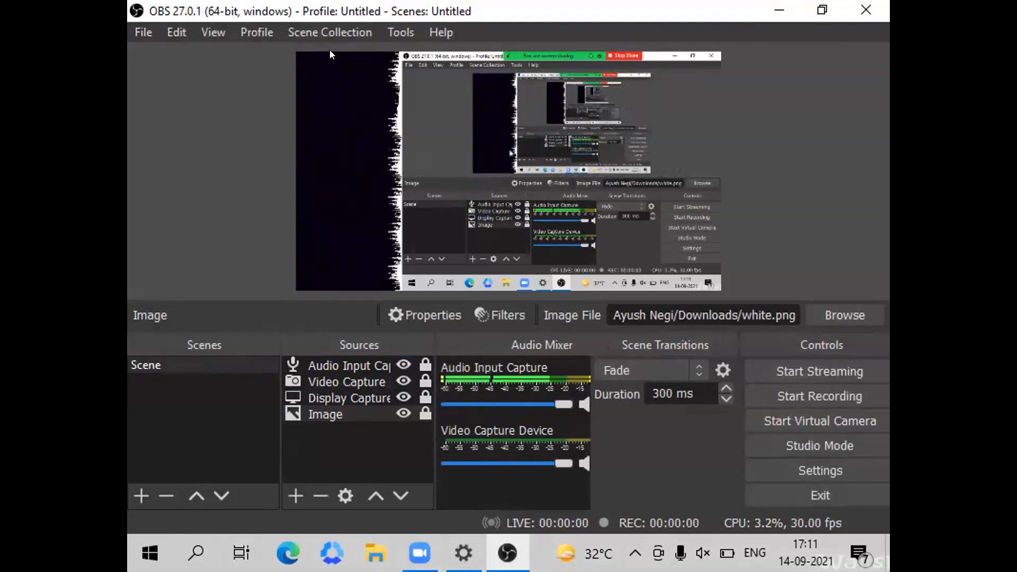
Export the current scene collection to the Documents folder as a JSON file named Setup.
click(312, 32)
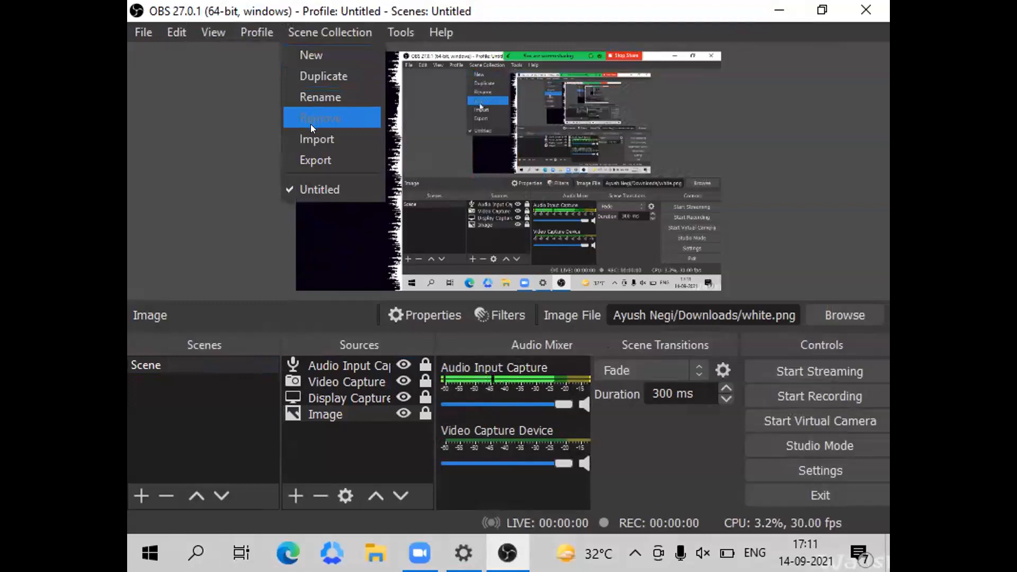
click(316, 154)
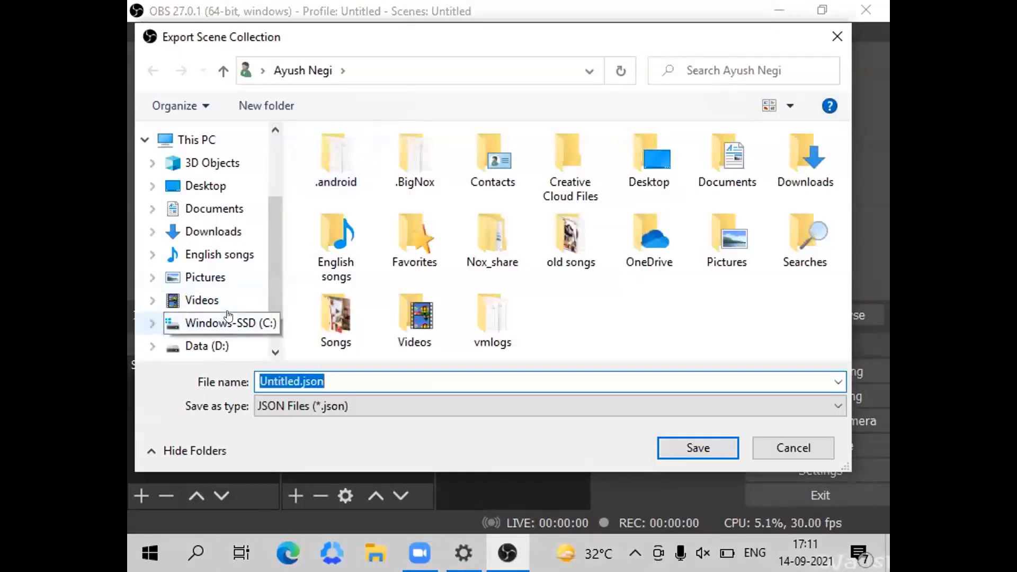
text(Setup)
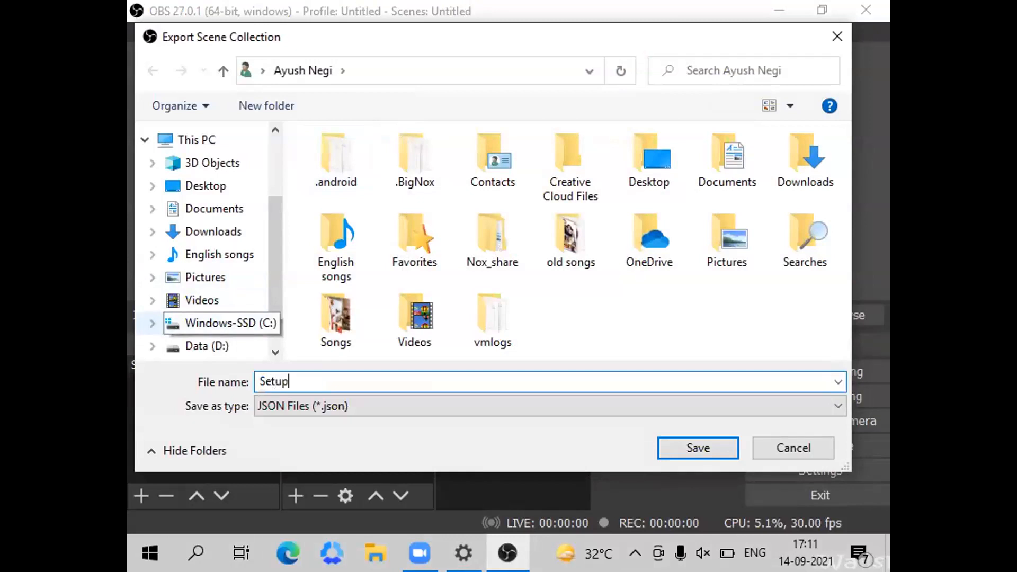
click(214, 209)
click(680, 441)
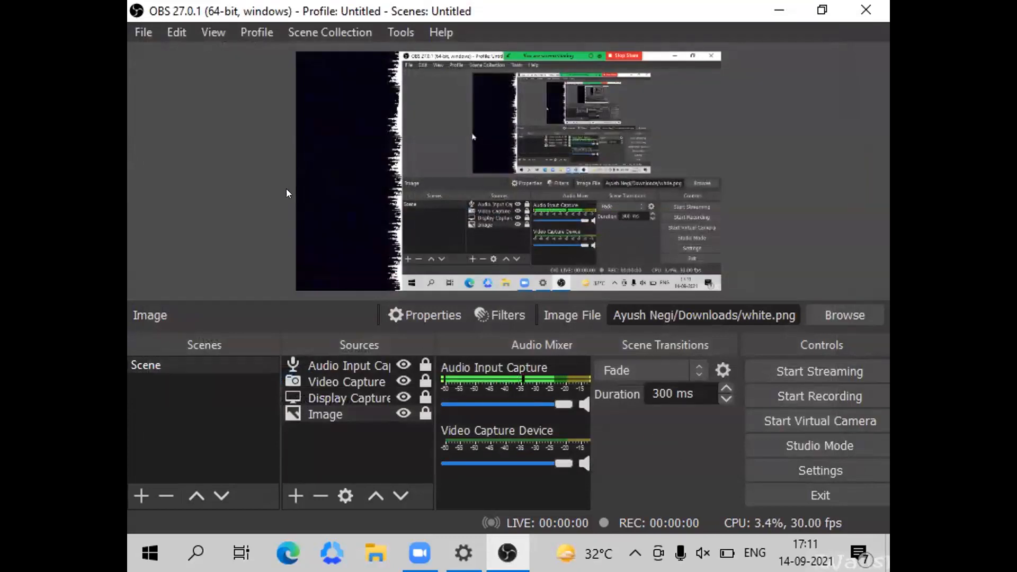
Import Setup.json from Documents as a scene collection, allowing automatic search for collections, and switch to the imported collection.
click(331, 34)
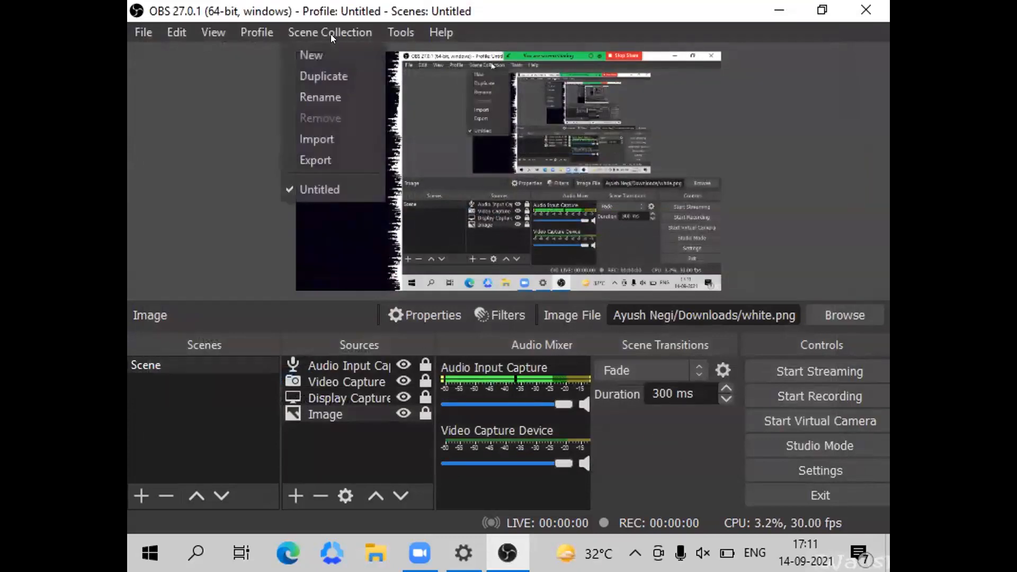
click(328, 140)
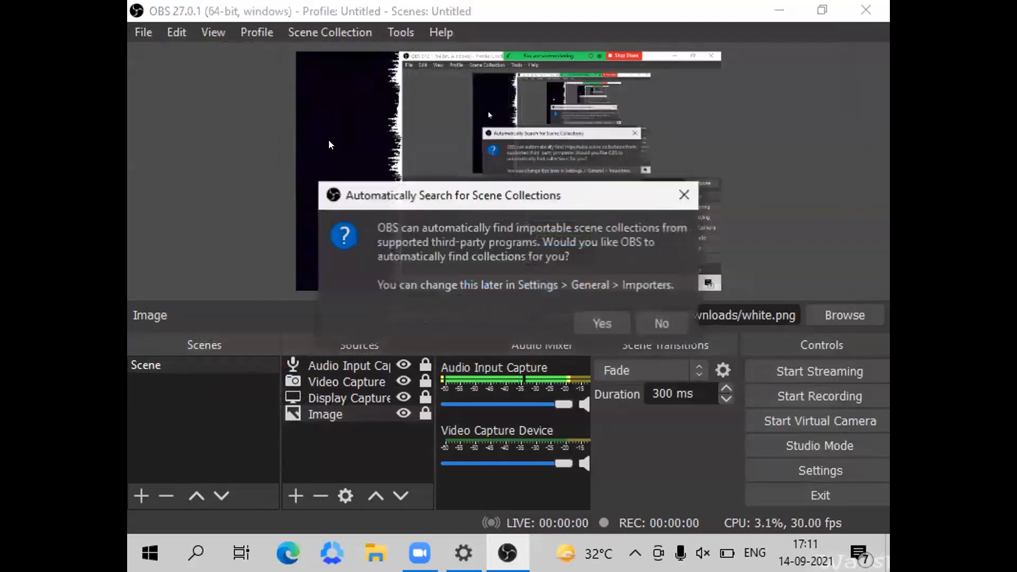
click(603, 321)
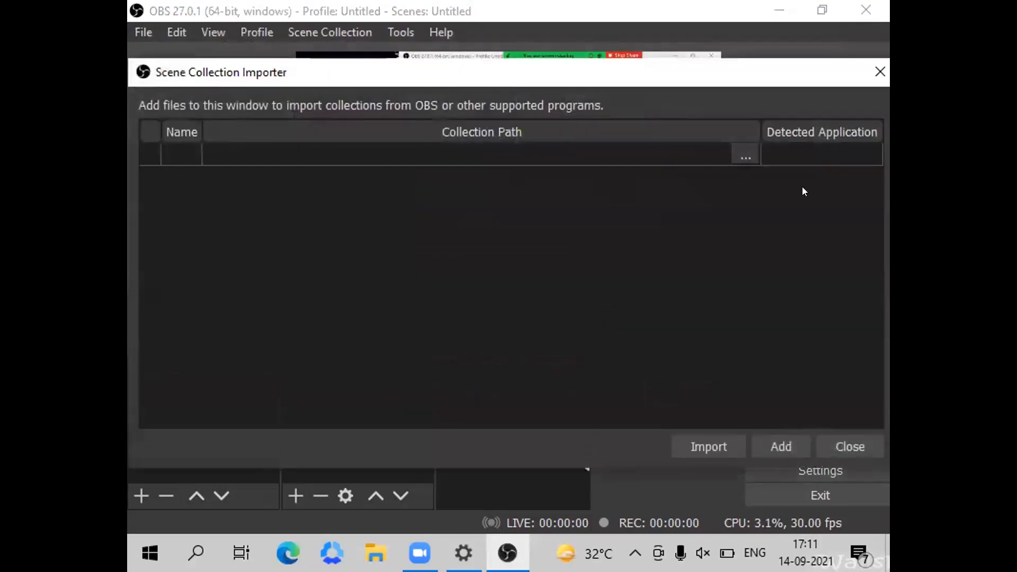
click(741, 155)
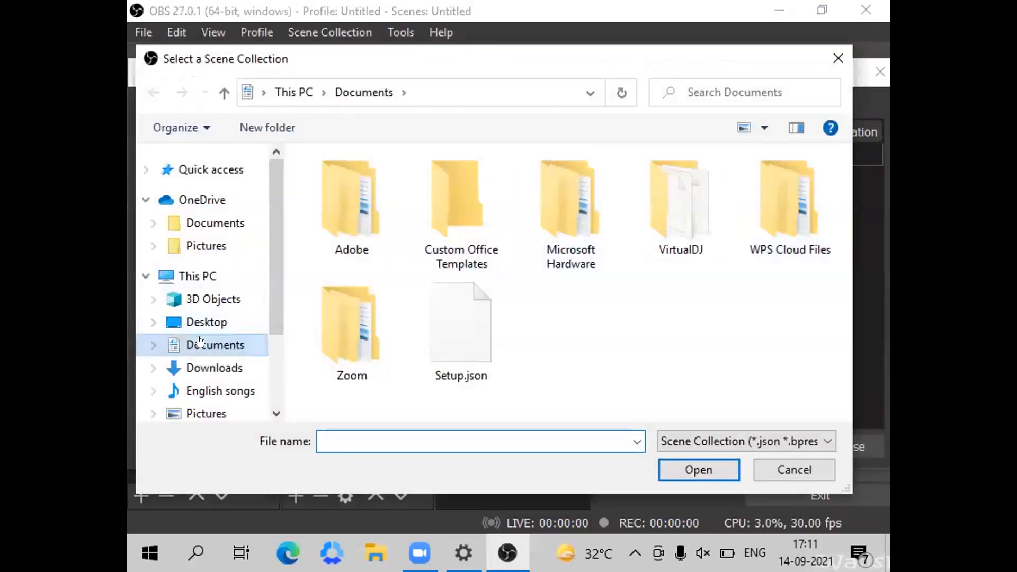
double_click(462, 335)
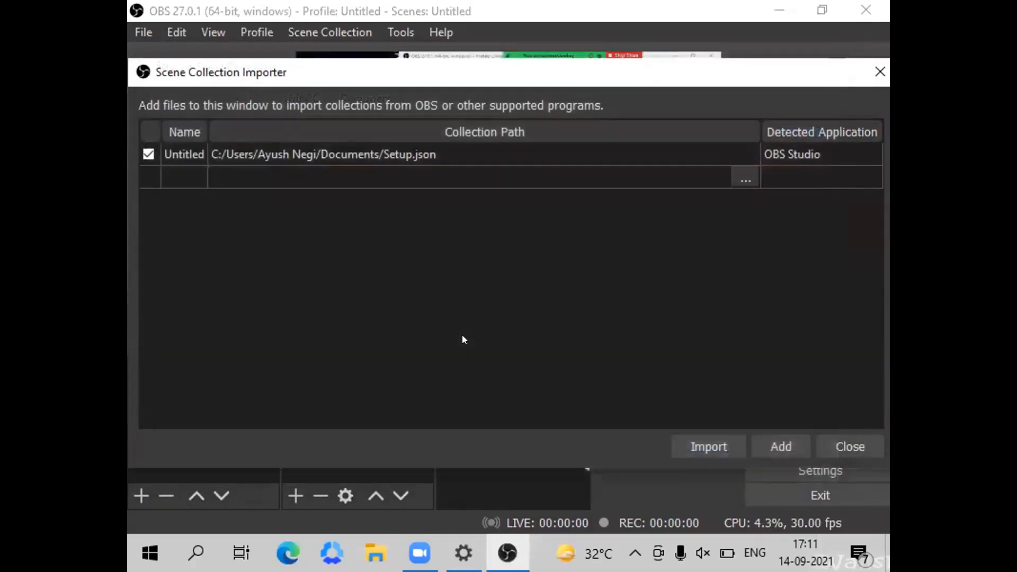
click(697, 447)
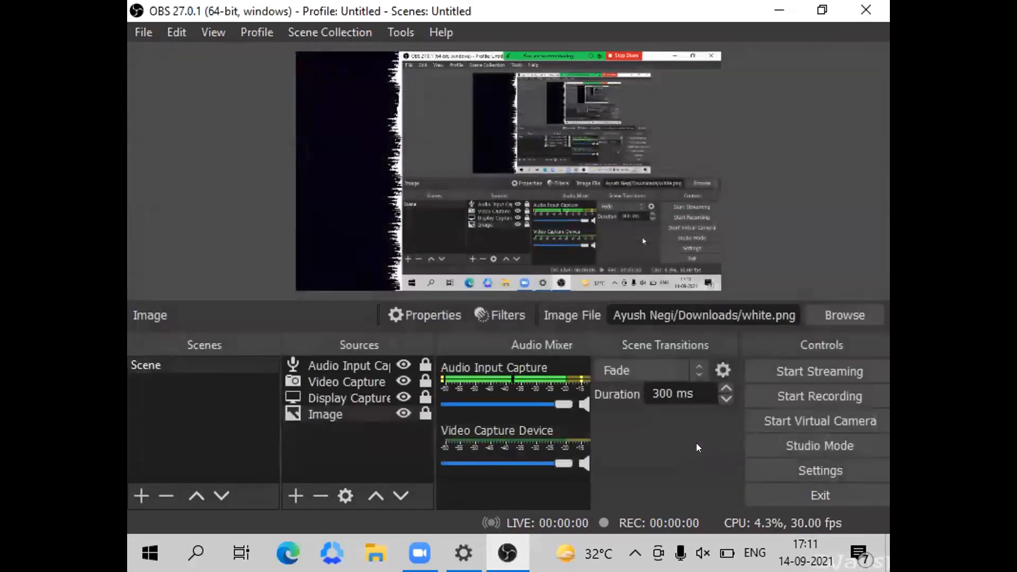
click(329, 32)
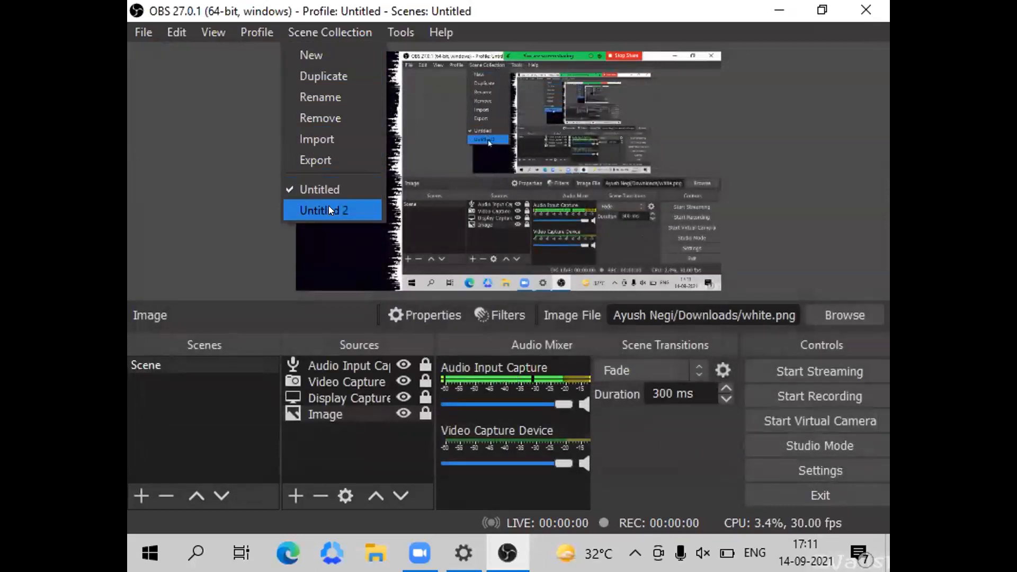
click(309, 209)
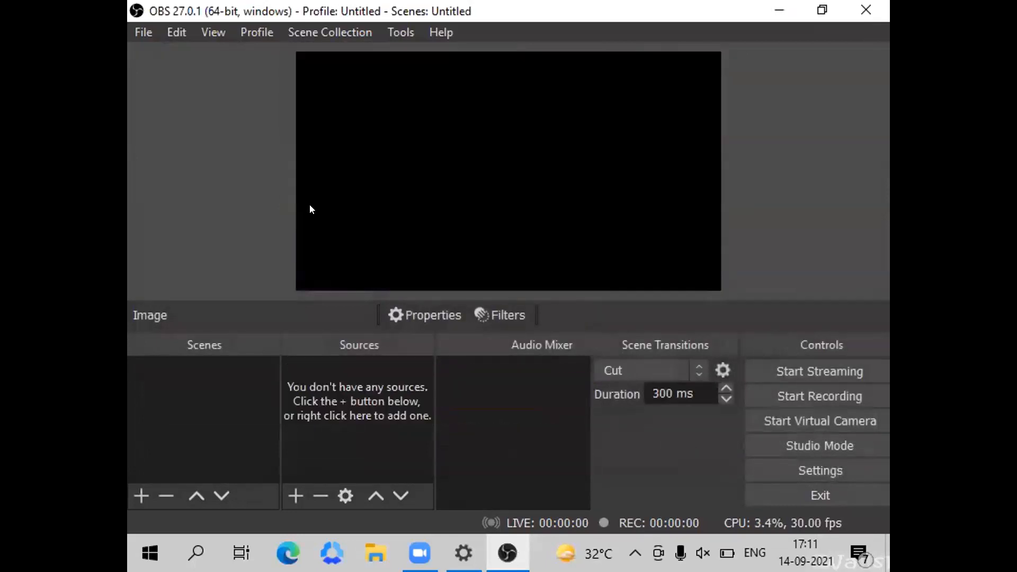